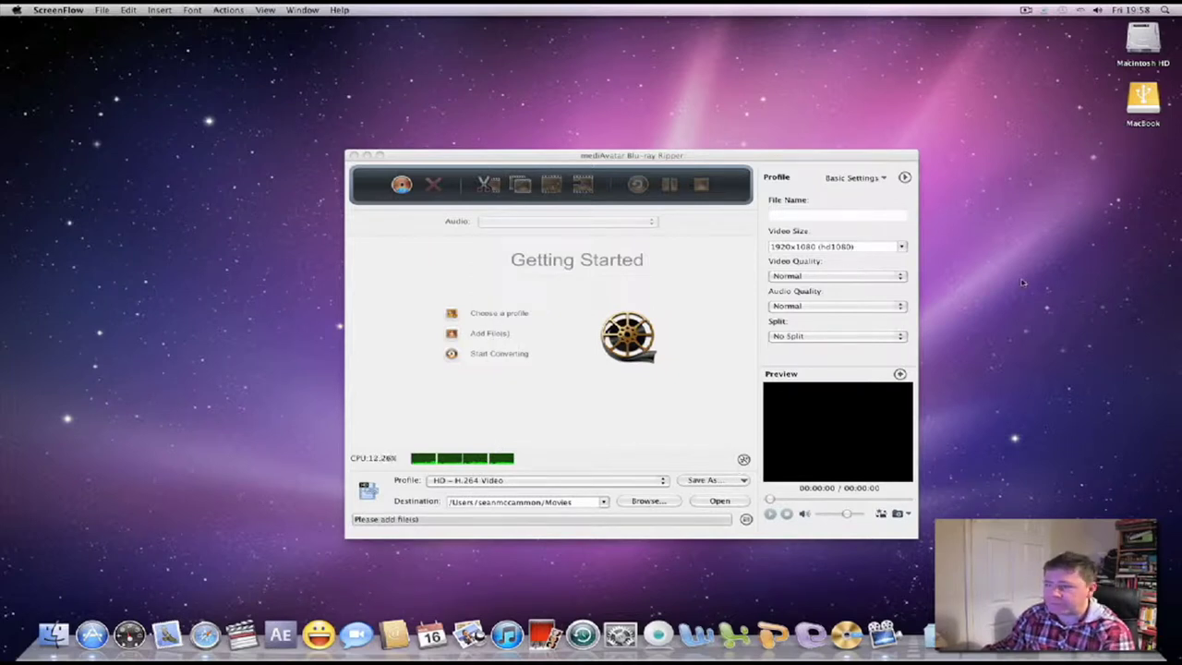
Bring the mediAvatar Blu-ray Ripper window to the front.
left_click(564, 353)
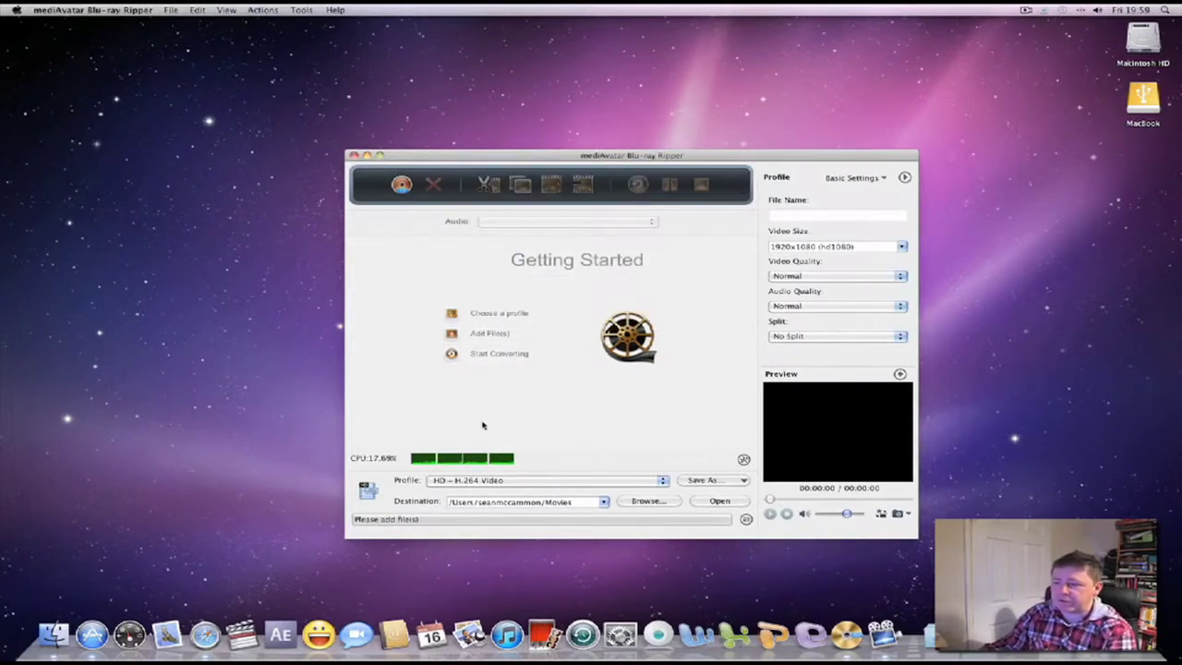
Open the Blu-ray Ripper preferences and cancel them without any changes.
left_click(744, 460)
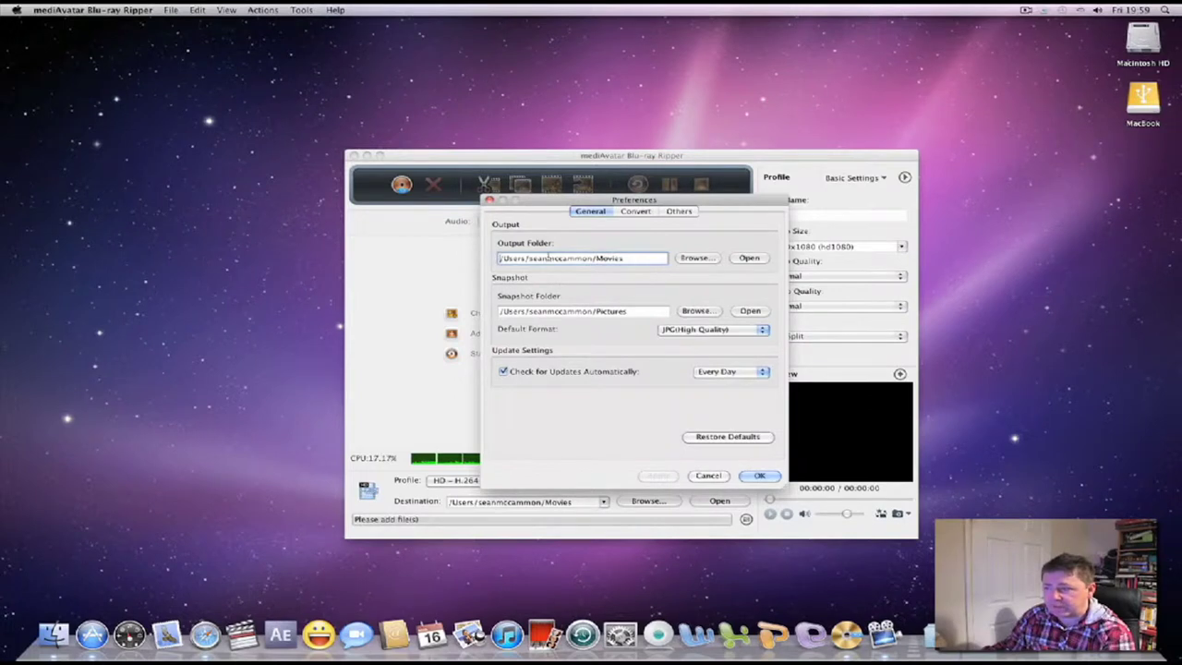
left_click(708, 476)
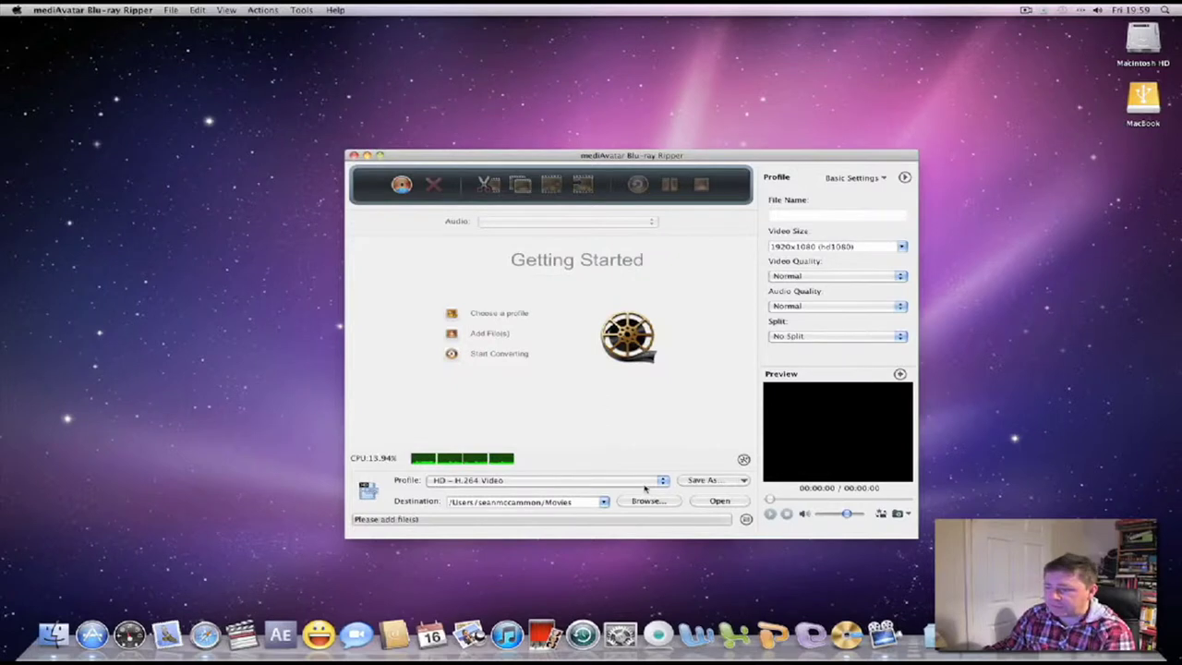
left_click(645, 485)
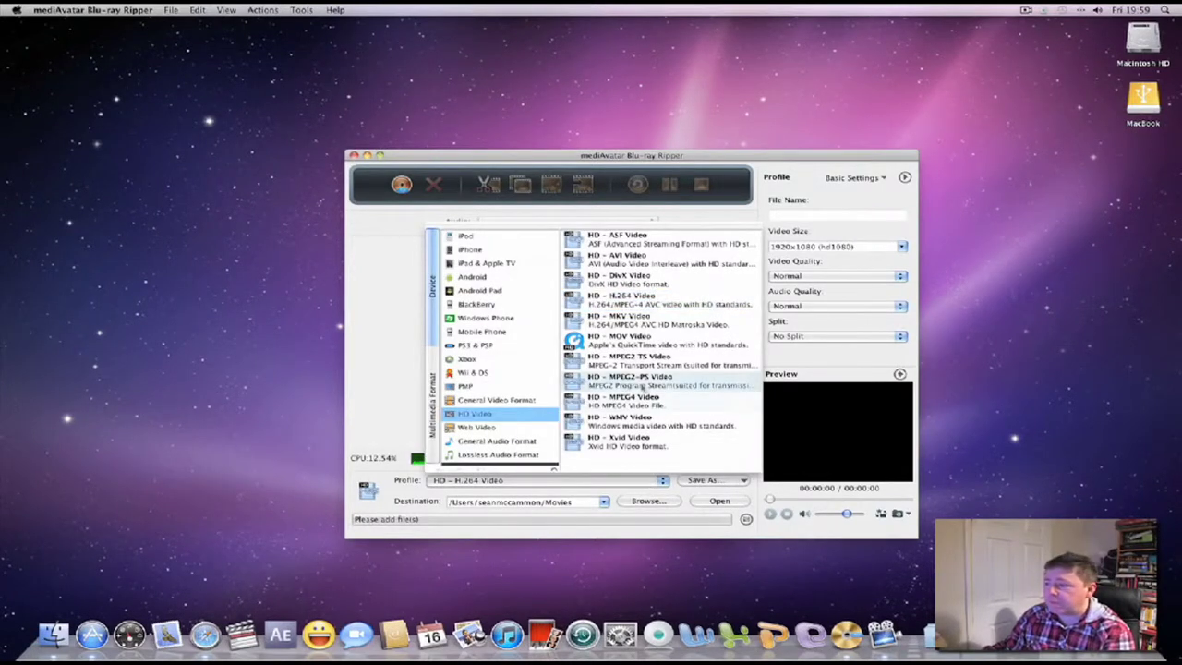
left_click(469, 249)
left_click(463, 236)
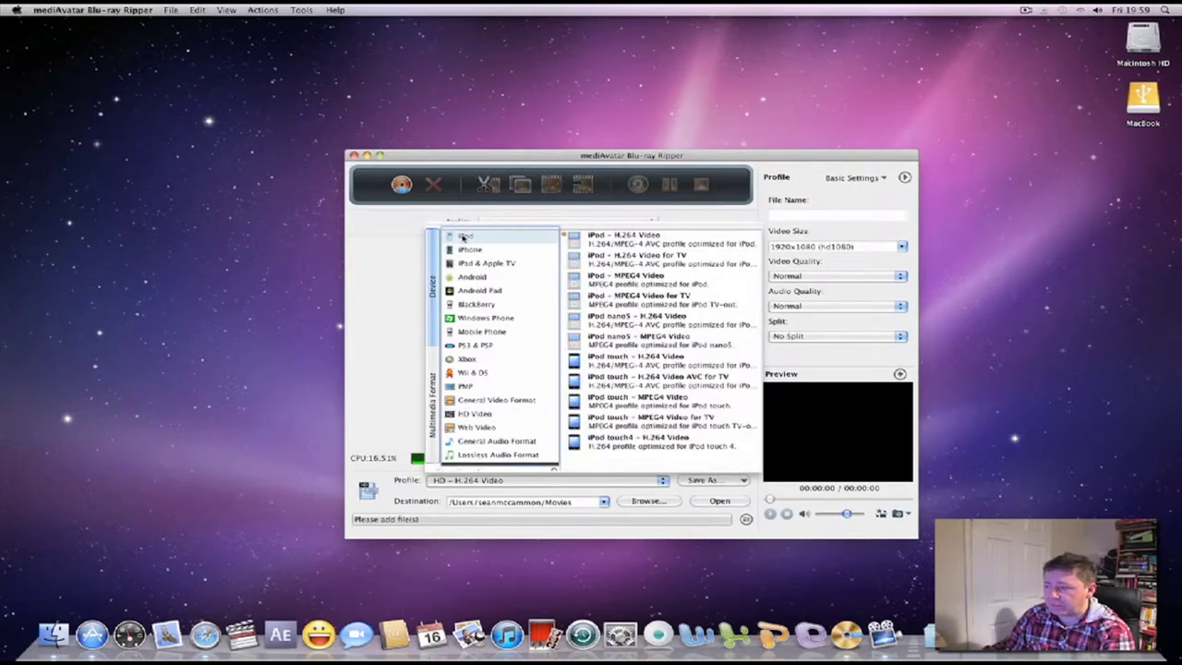
left_click(470, 249)
left_click(476, 264)
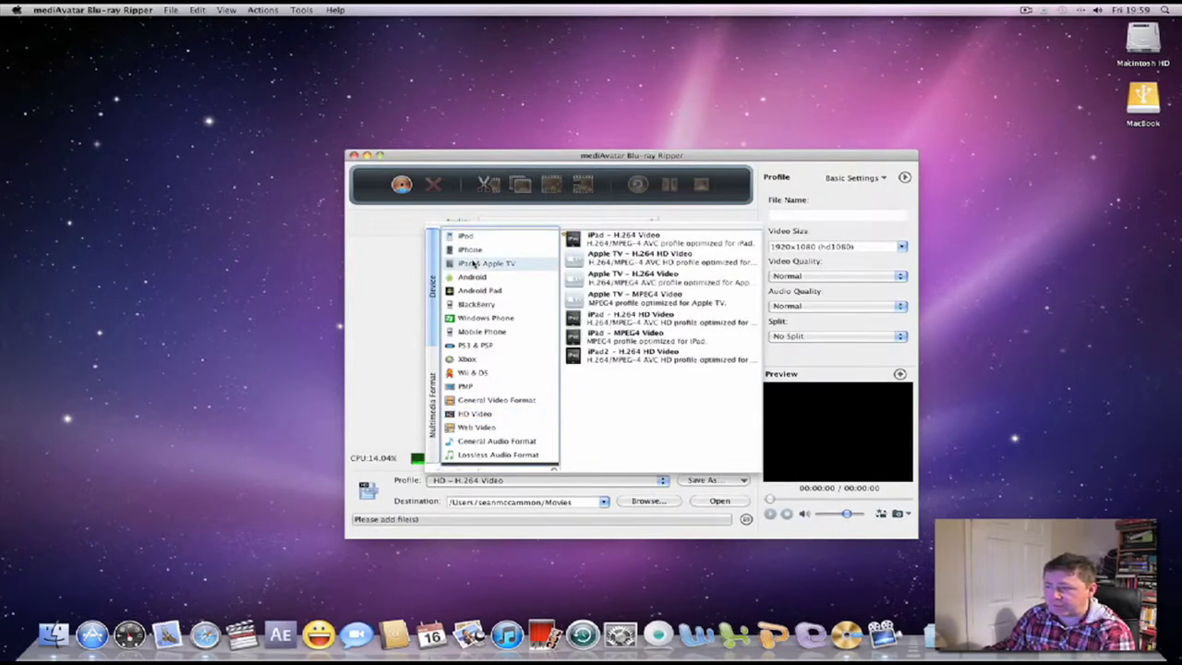
left_click(482, 279)
left_click(482, 292)
left_click(480, 304)
left_click(482, 344)
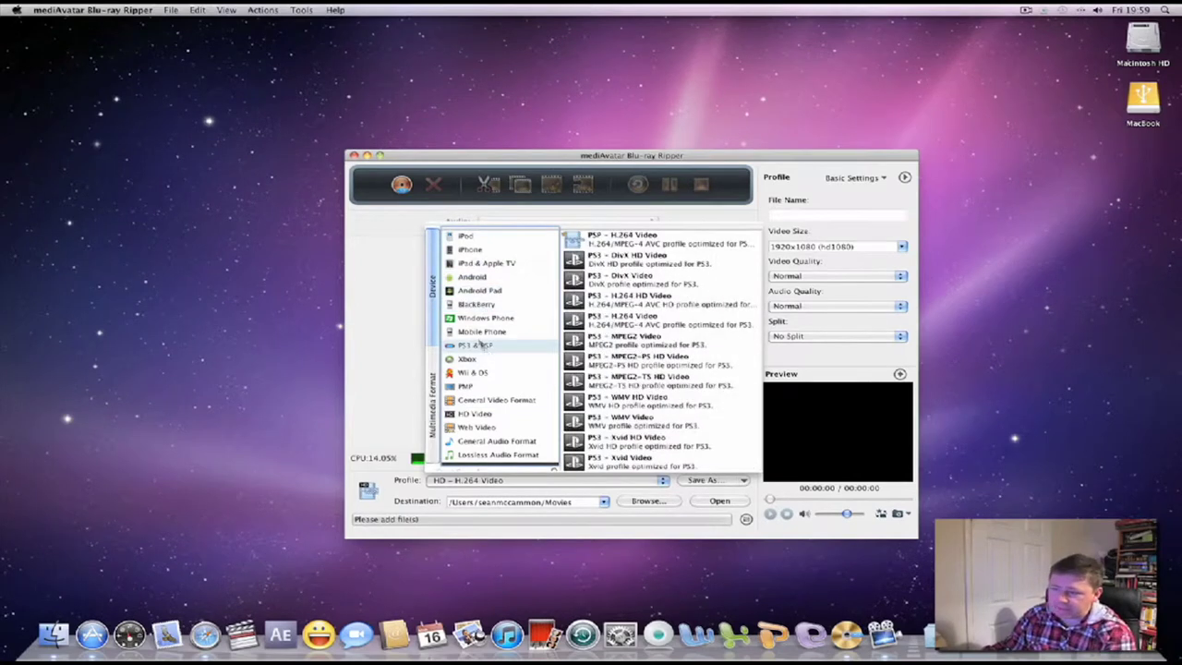
left_click(484, 359)
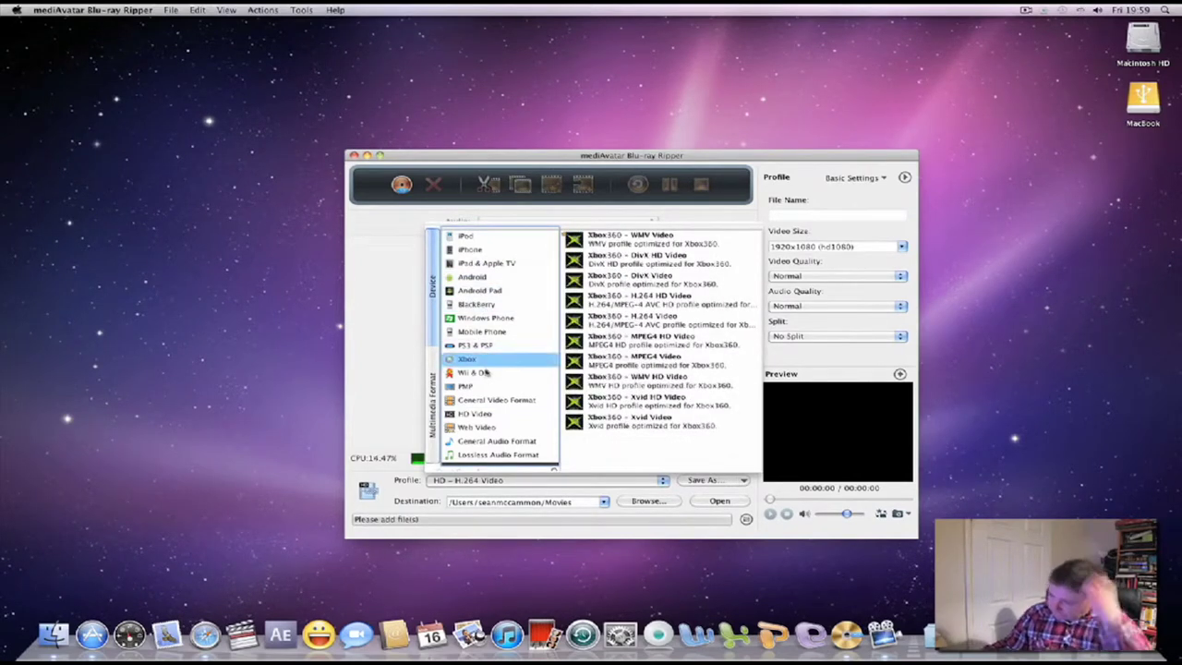
left_click(485, 372)
left_click(485, 386)
left_click(489, 400)
left_click(500, 414)
left_click(503, 427)
left_click(510, 454)
left_click(507, 441)
left_click(506, 452)
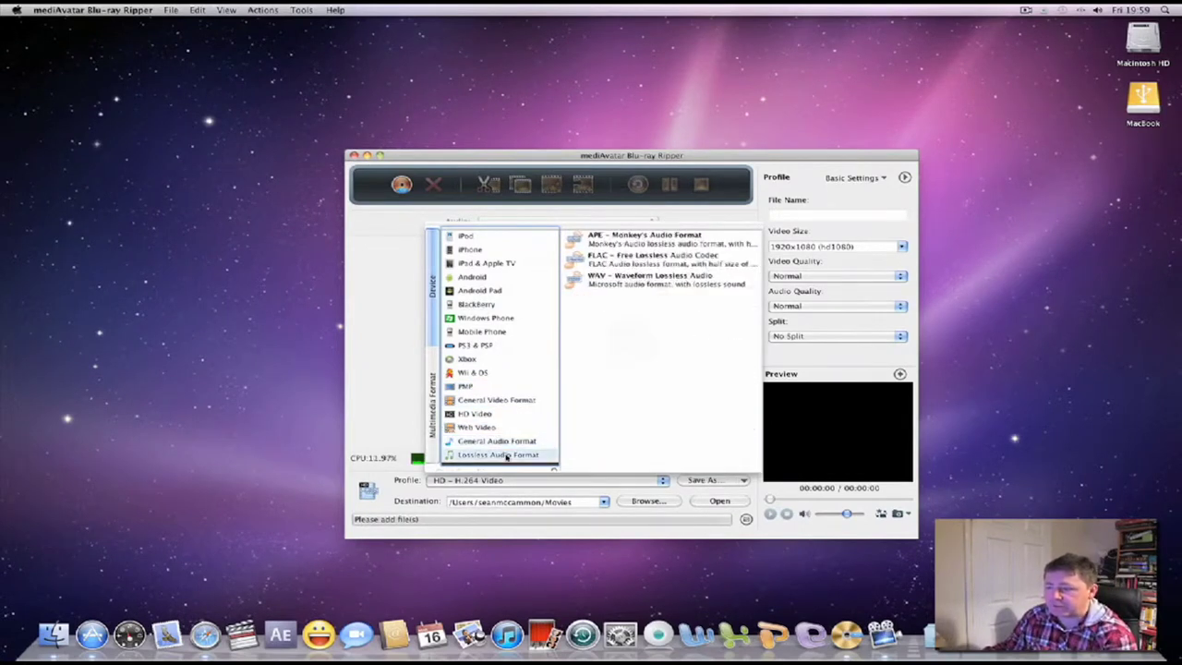
left_click(487, 430)
left_click(482, 415)
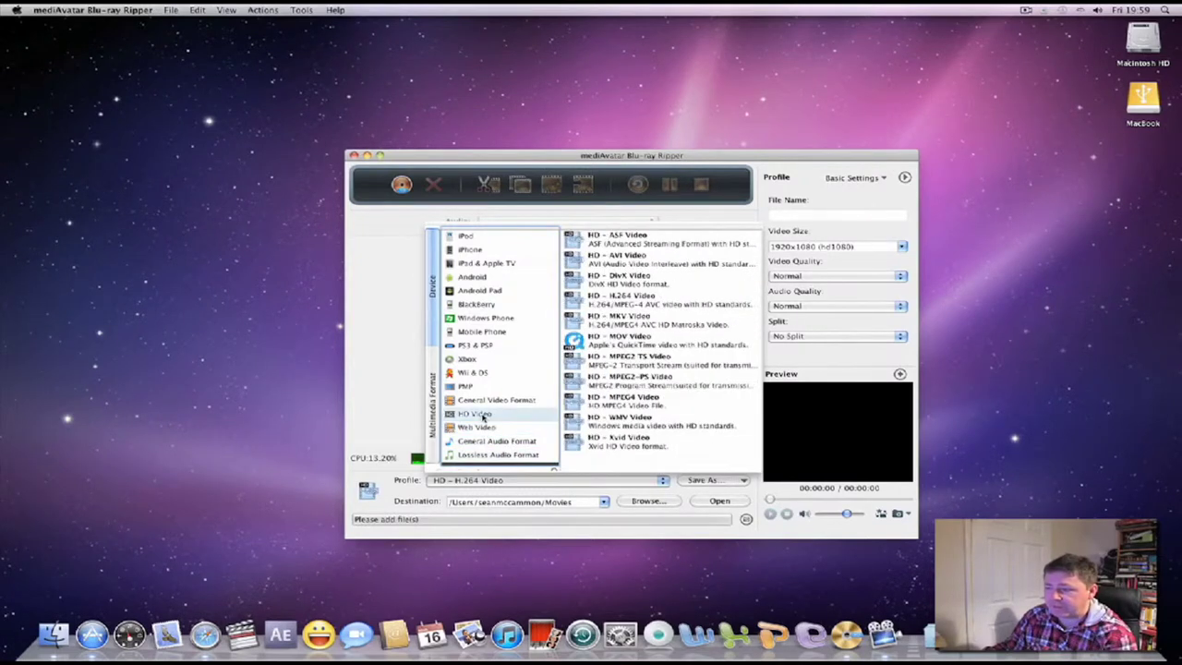
left_click(330, 301)
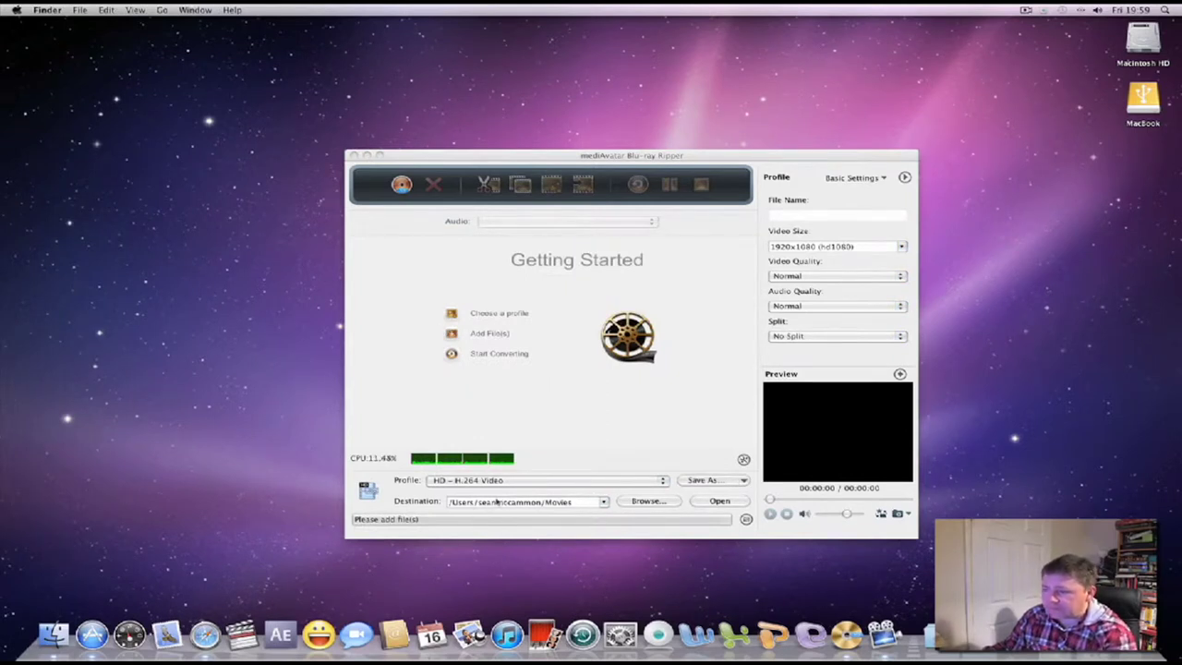
left_click(603, 503)
left_click(603, 502)
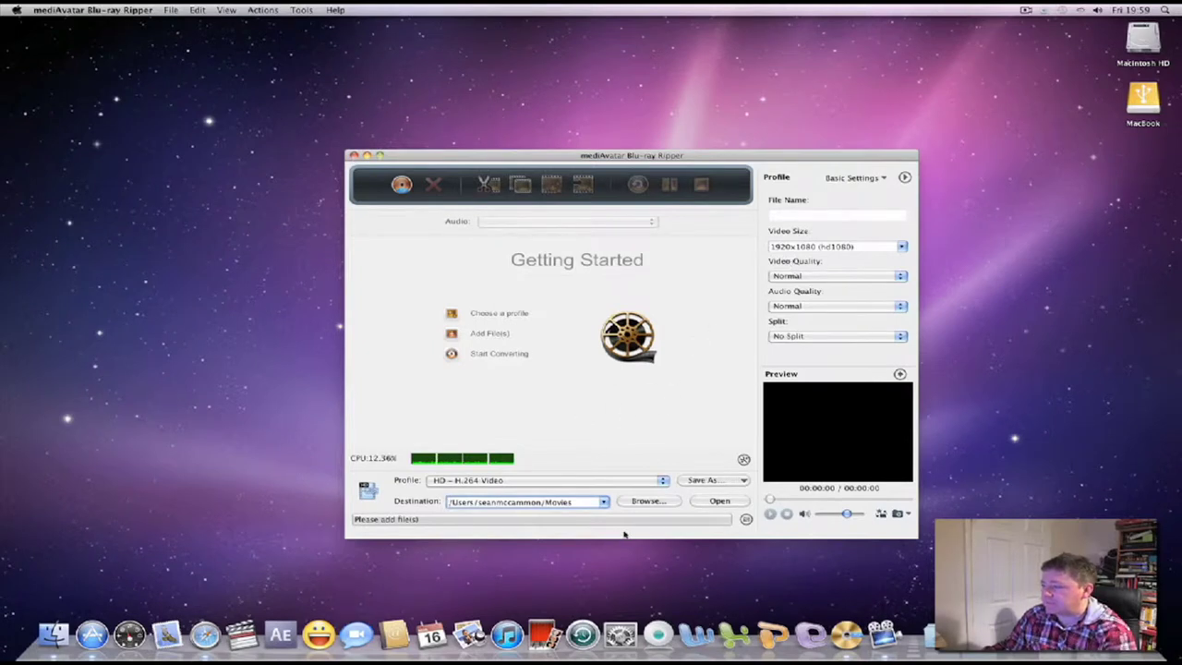
left_click(604, 501)
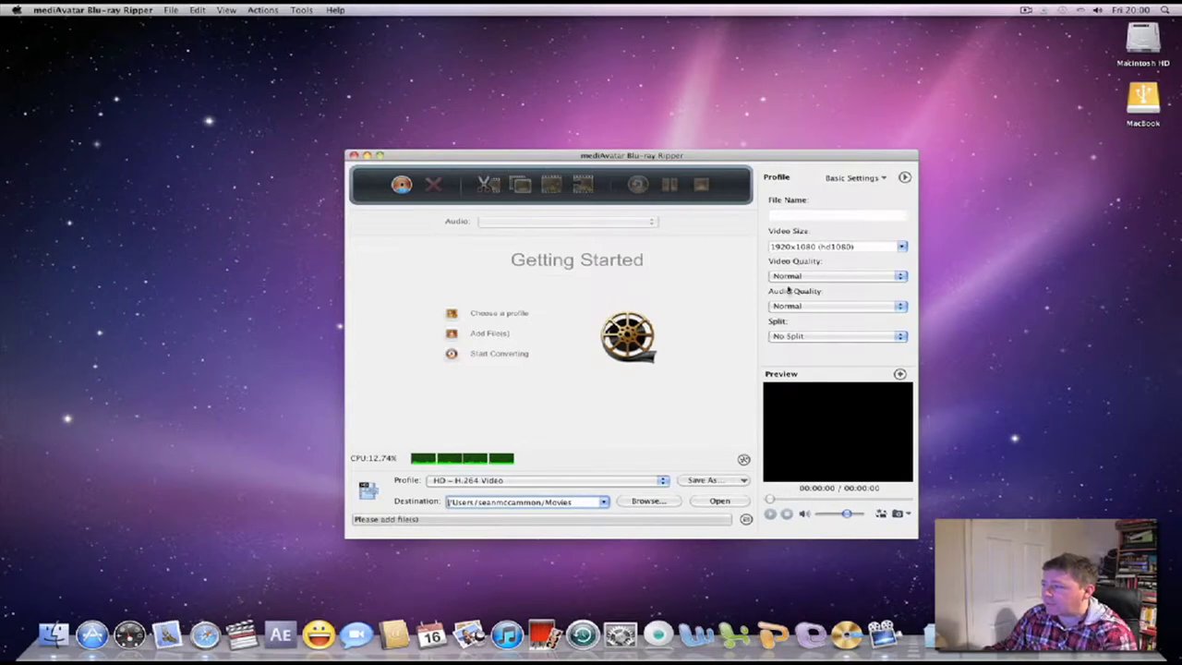
left_click(804, 216)
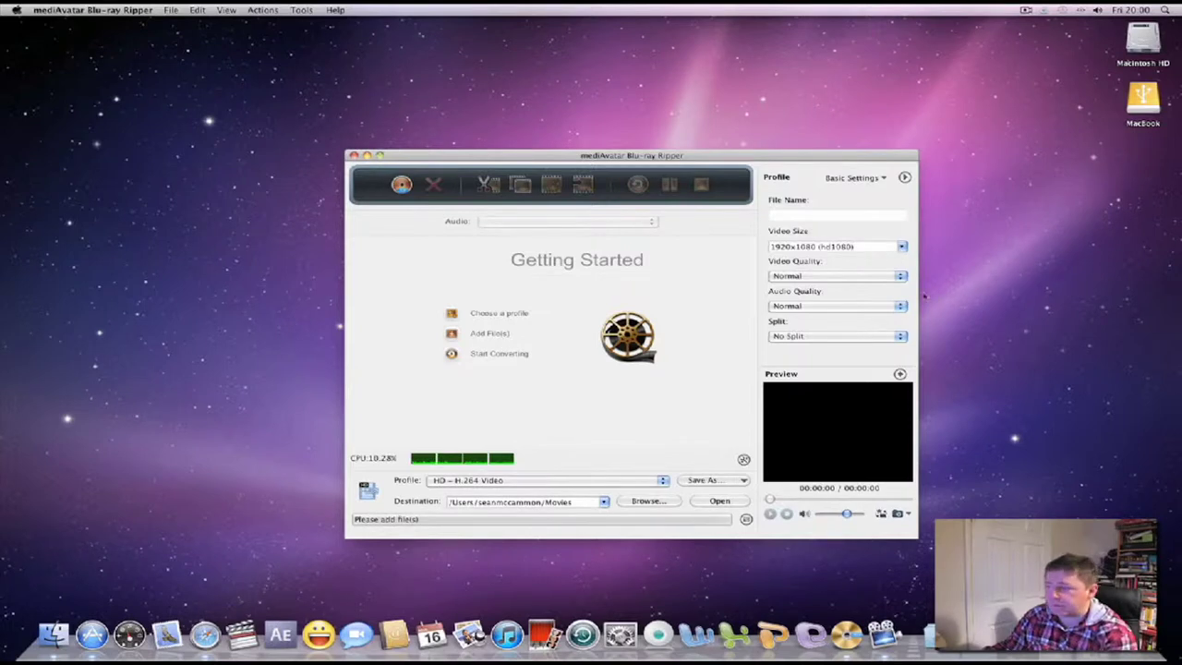
Keep video and audio quality at Normal and the file split at No Split.
left_click(844, 280)
left_click(845, 281)
left_click(846, 280)
left_click(854, 280)
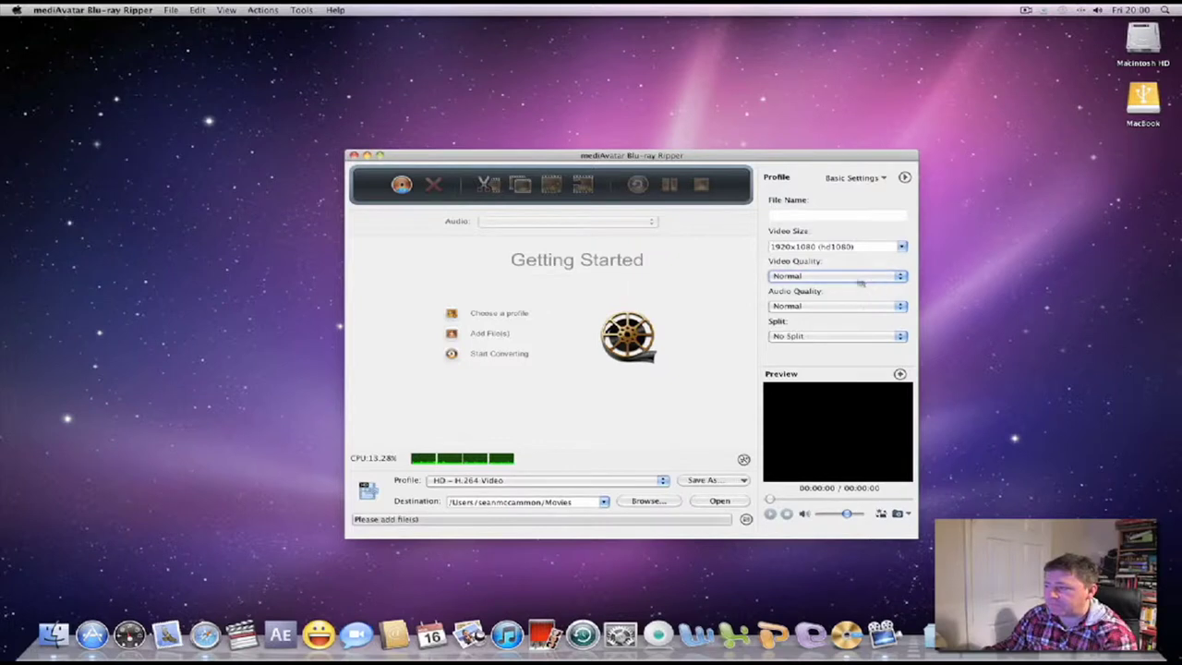
left_click(855, 310)
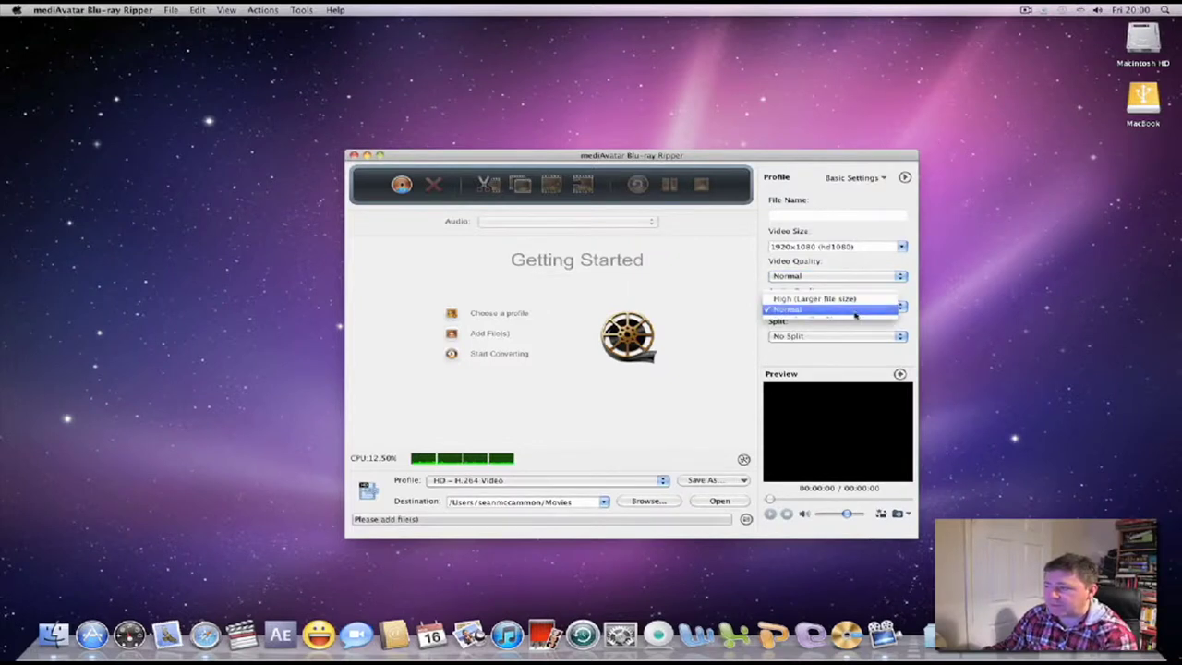
left_click(855, 310)
left_click(858, 337)
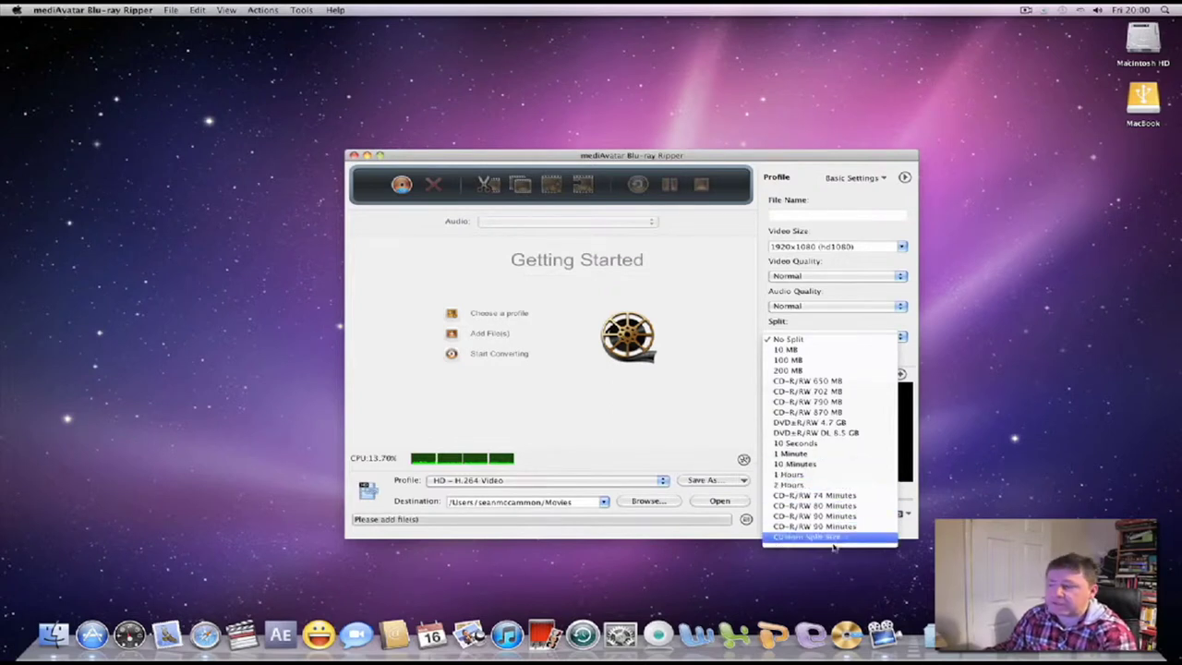
left_click(907, 342)
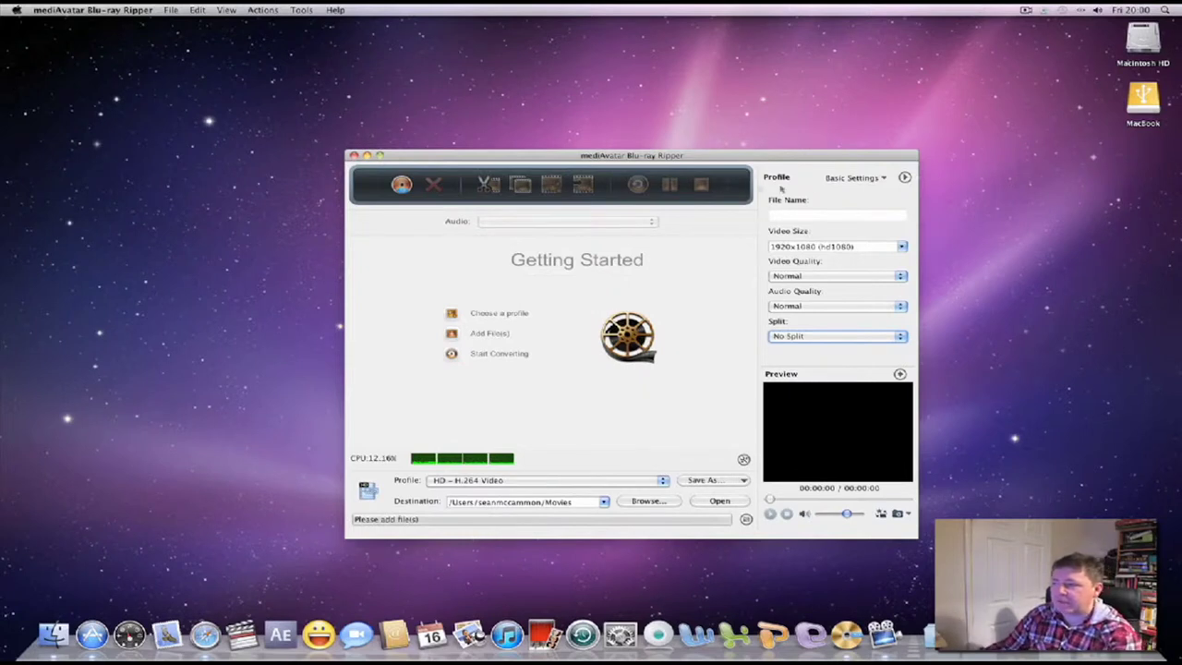
Browse the profile's video stream, audio stream and picture settings sections.
left_click(882, 181)
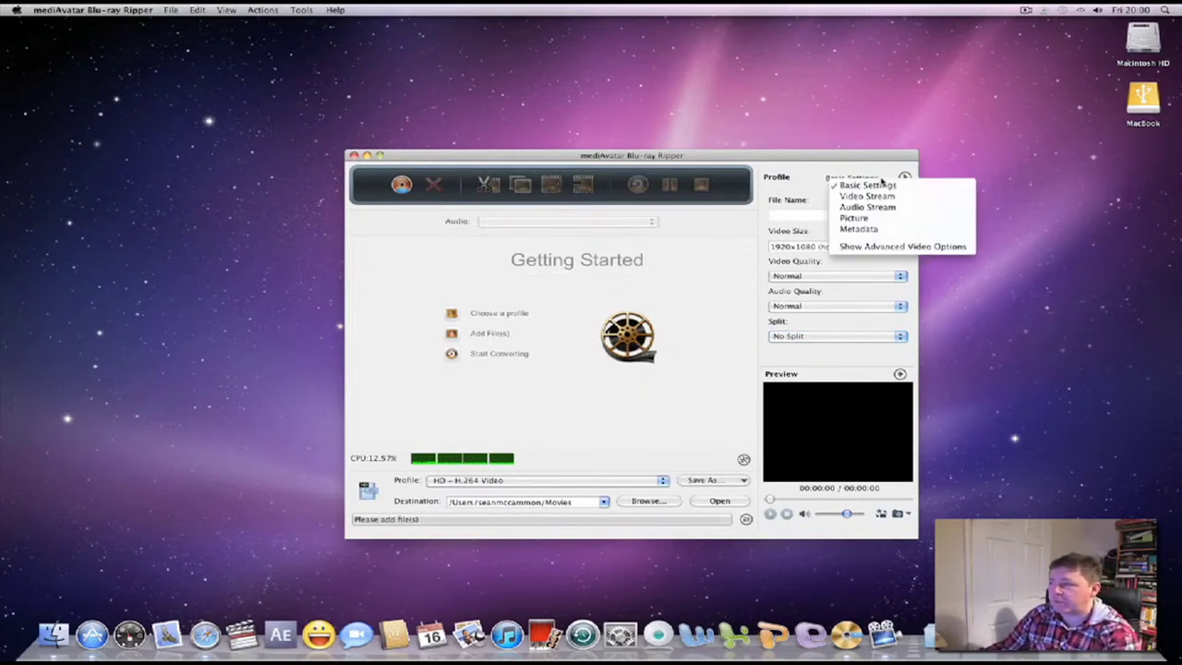
left_click(882, 197)
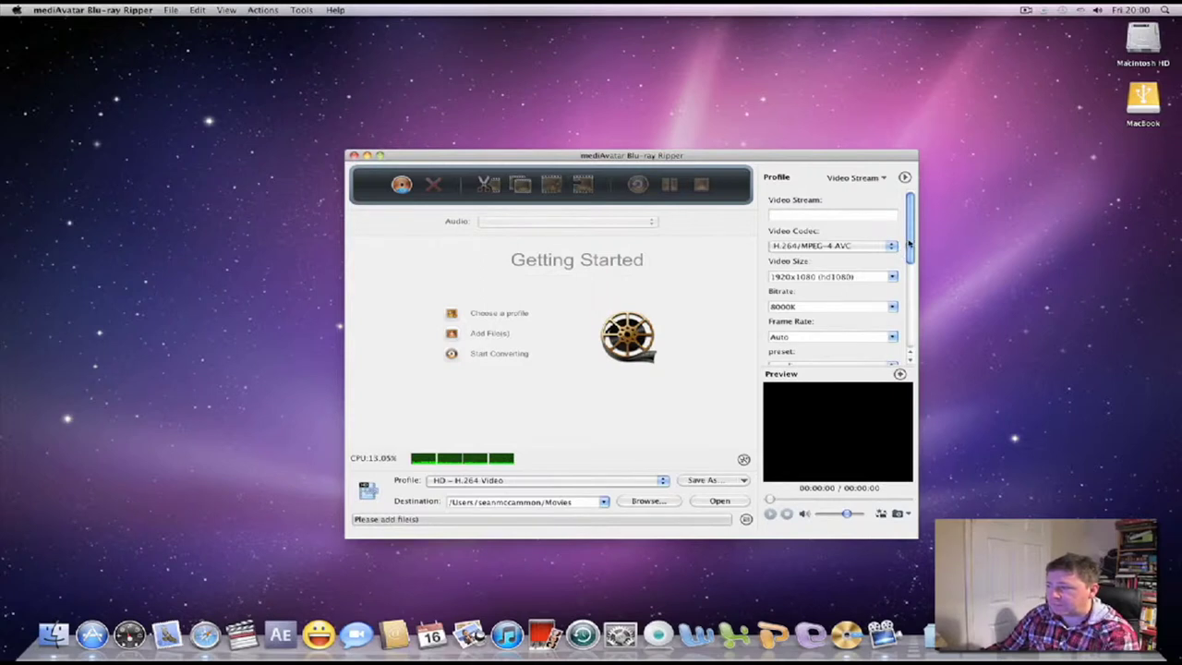
left_click_drag(909, 243, 935, 190)
left_click(877, 177)
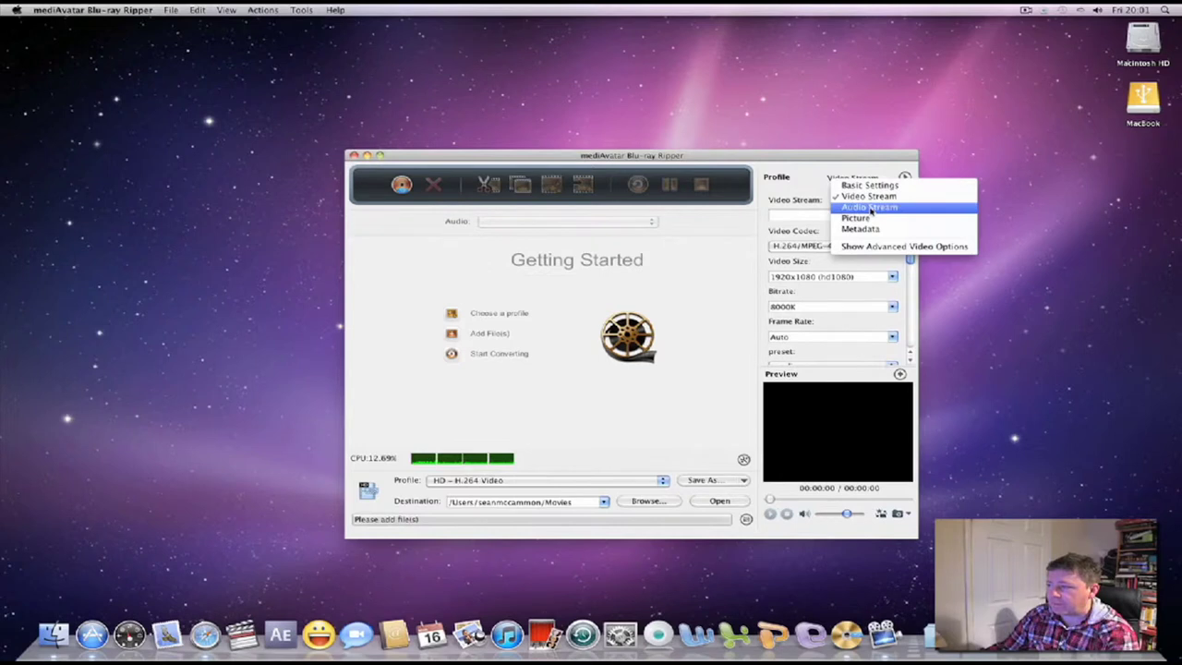
left_click(870, 208)
left_click(881, 178)
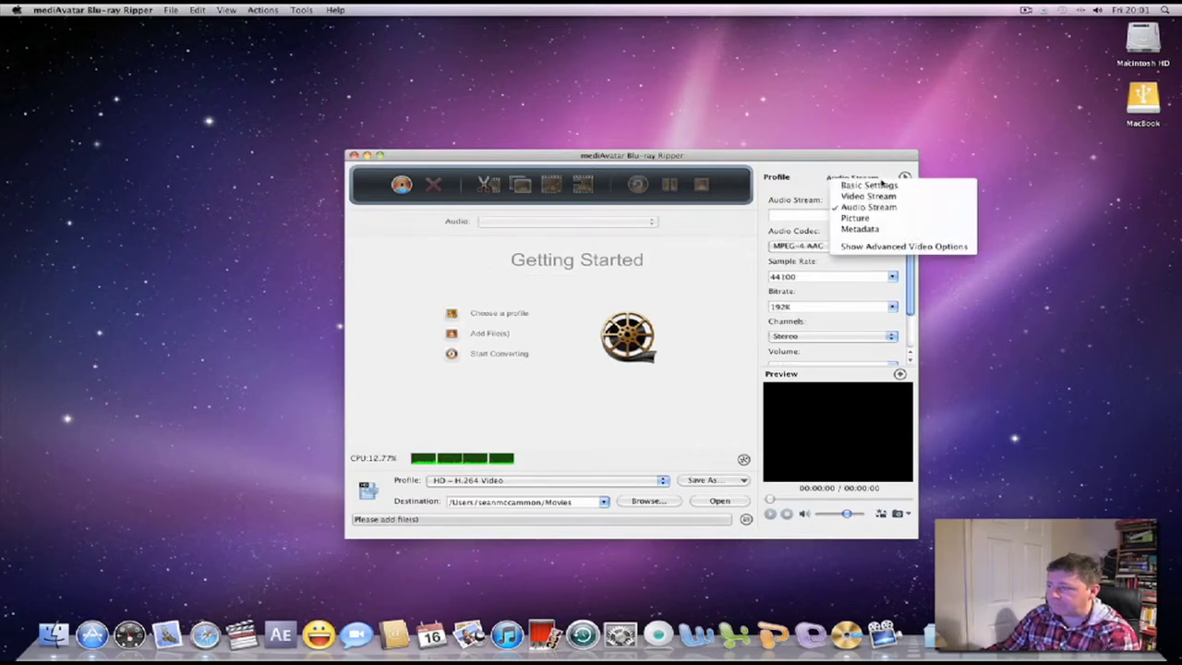
left_click(914, 217)
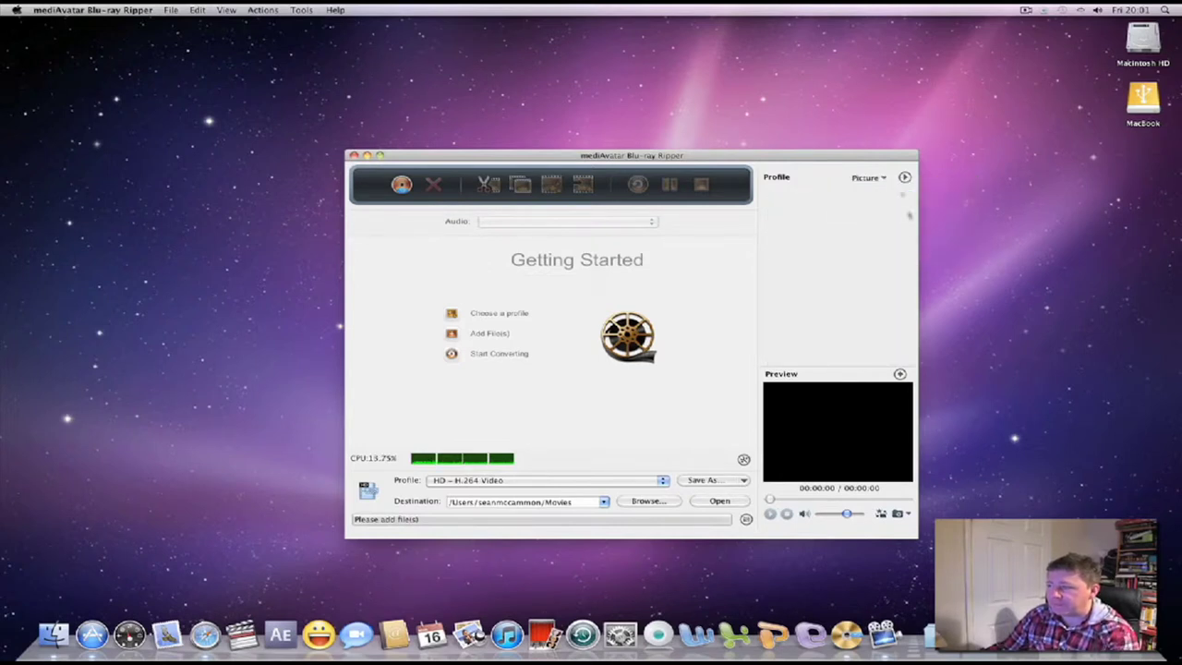
Review the profile's metadata fields, then return the panel to Basic Settings.
left_click(877, 178)
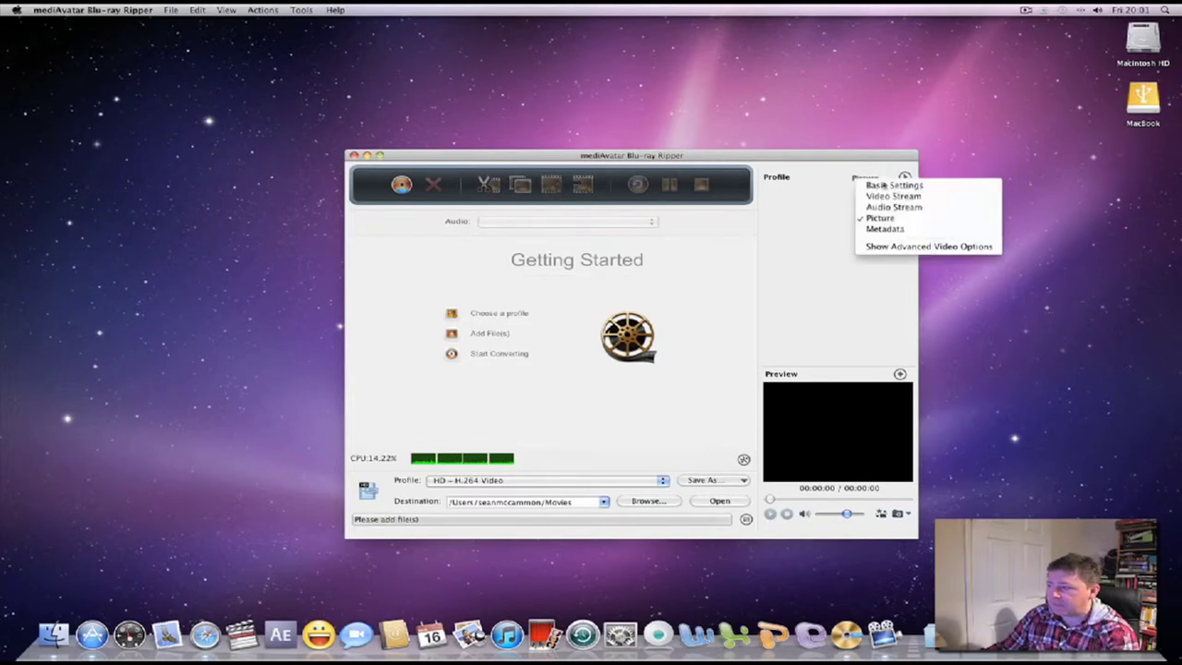
left_click(884, 229)
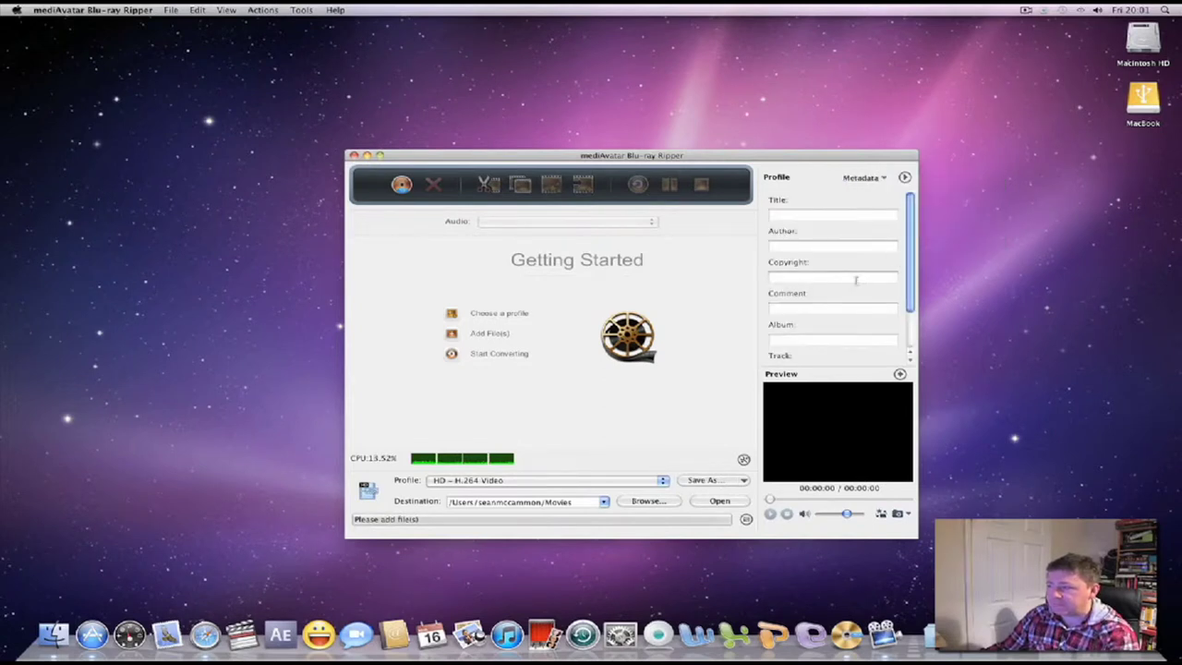
scroll(861, 247, "down", 2)
scroll(857, 241, "up", 2)
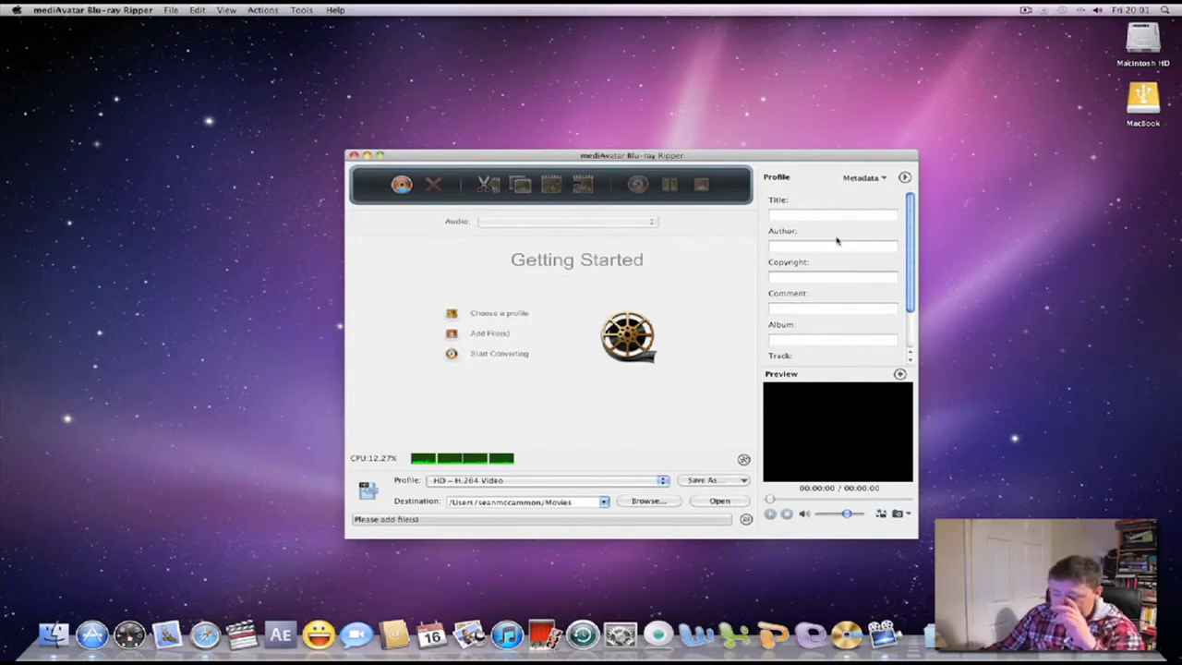
left_click(884, 180)
left_click(883, 186)
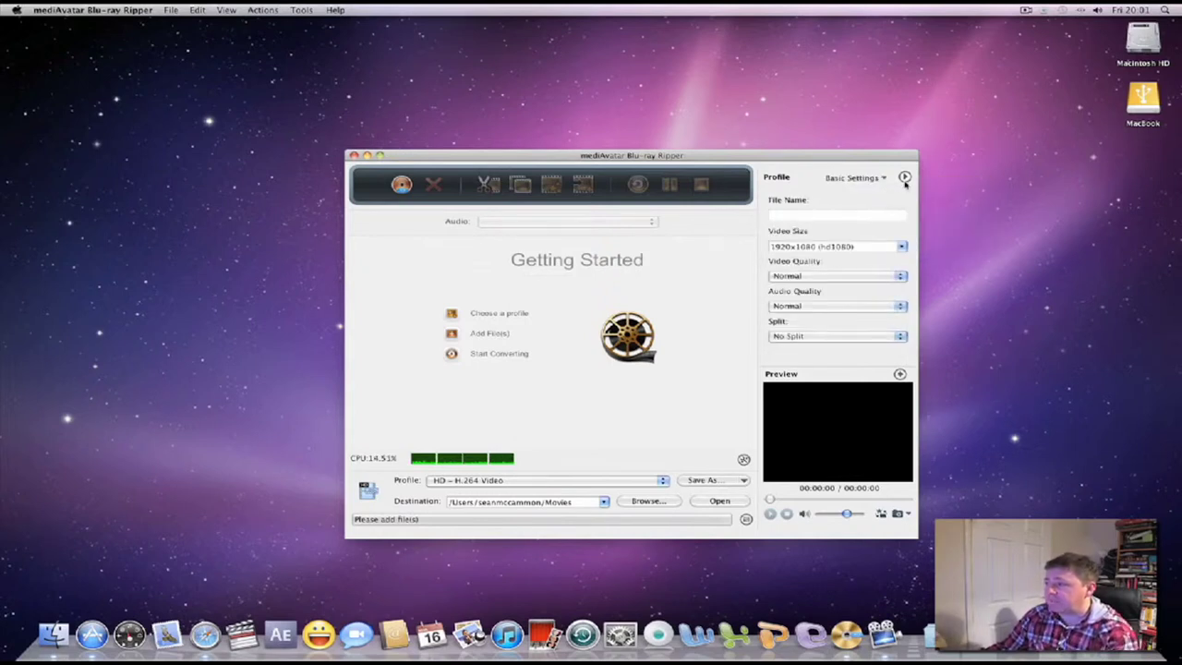
Open Advanced Profile Settings, scroll down to the Metadata section, then close the window.
left_click(904, 177)
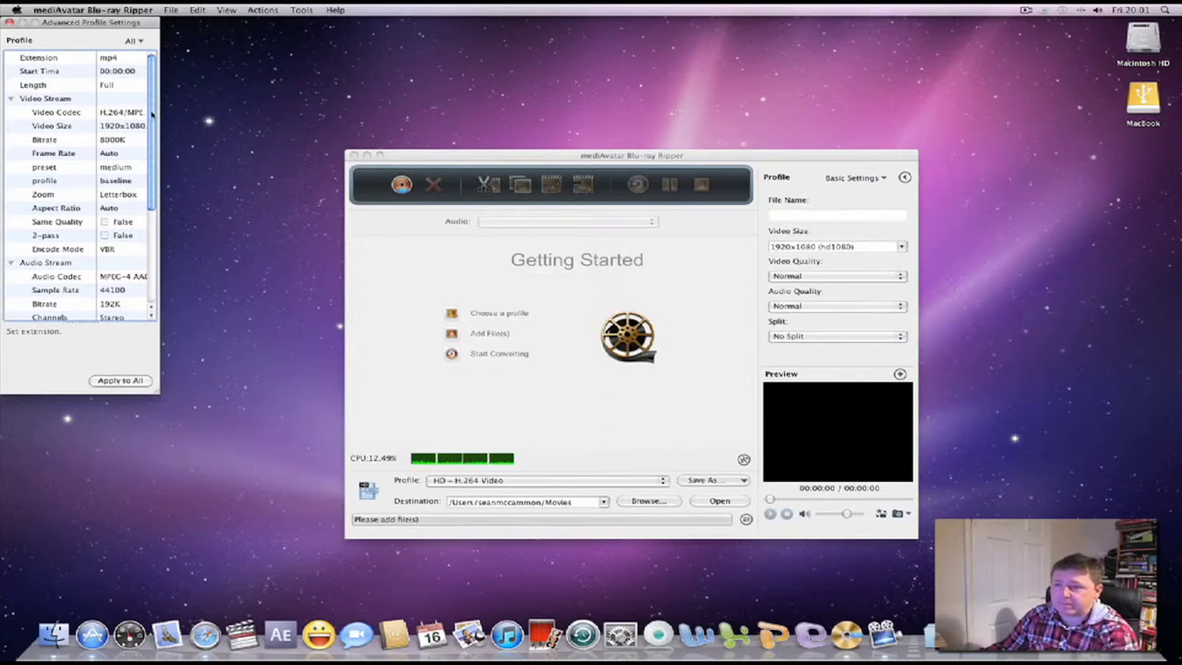
left_click_drag(152, 112, 157, 194)
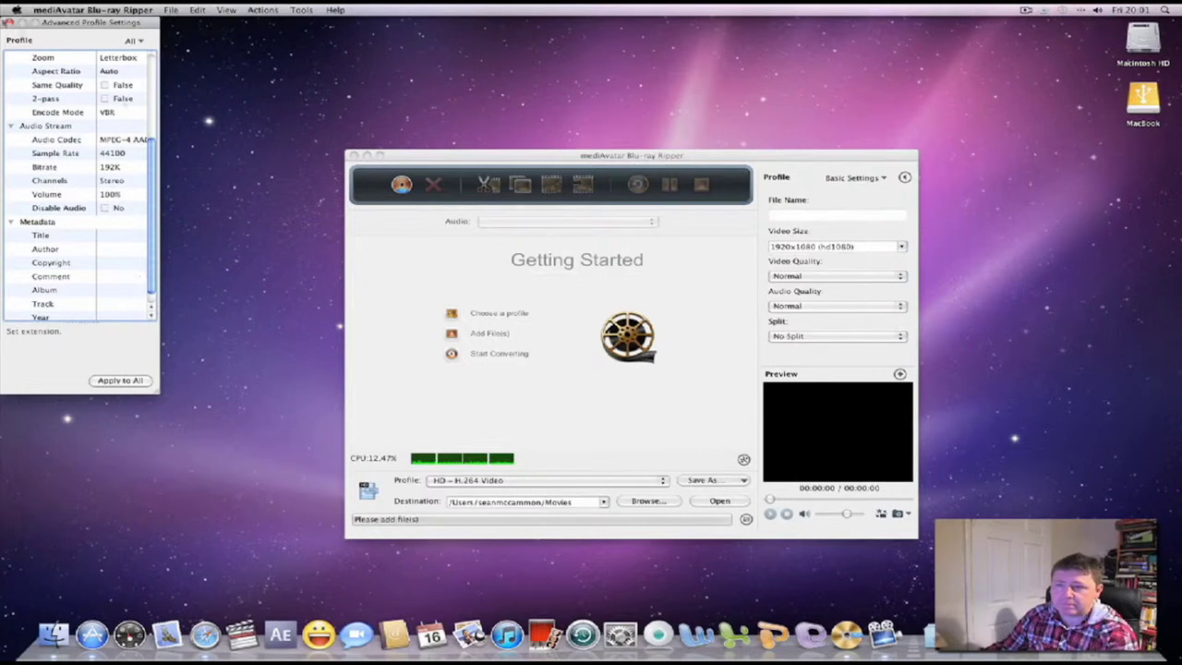
left_click(7, 21)
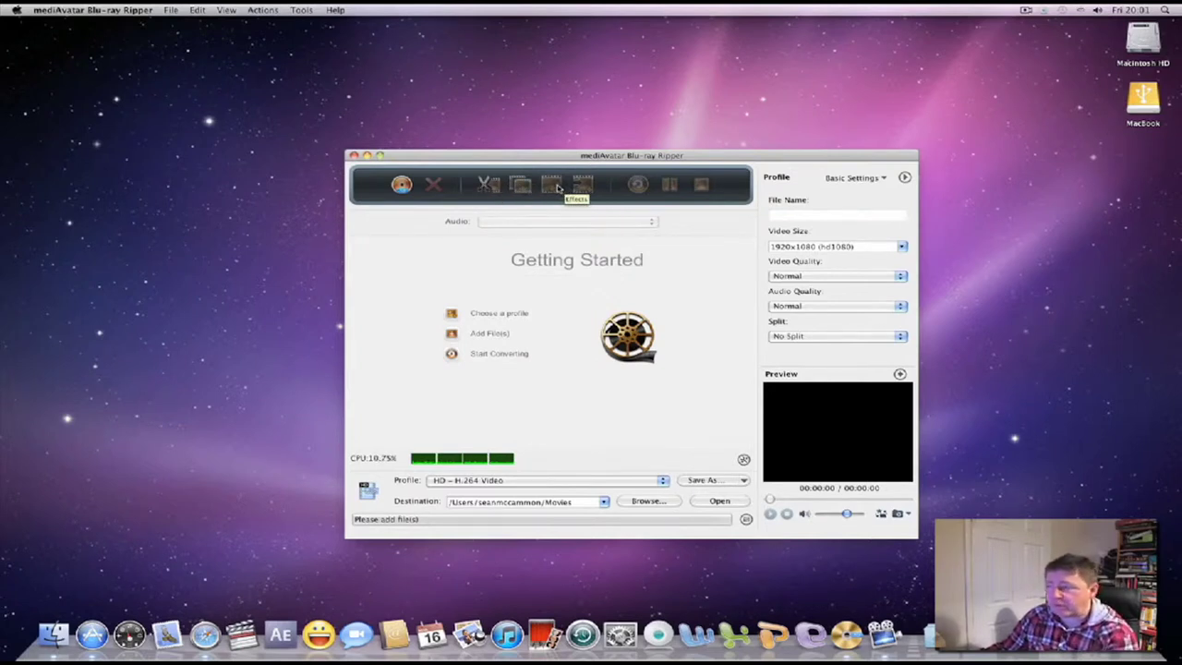
key("Tab")
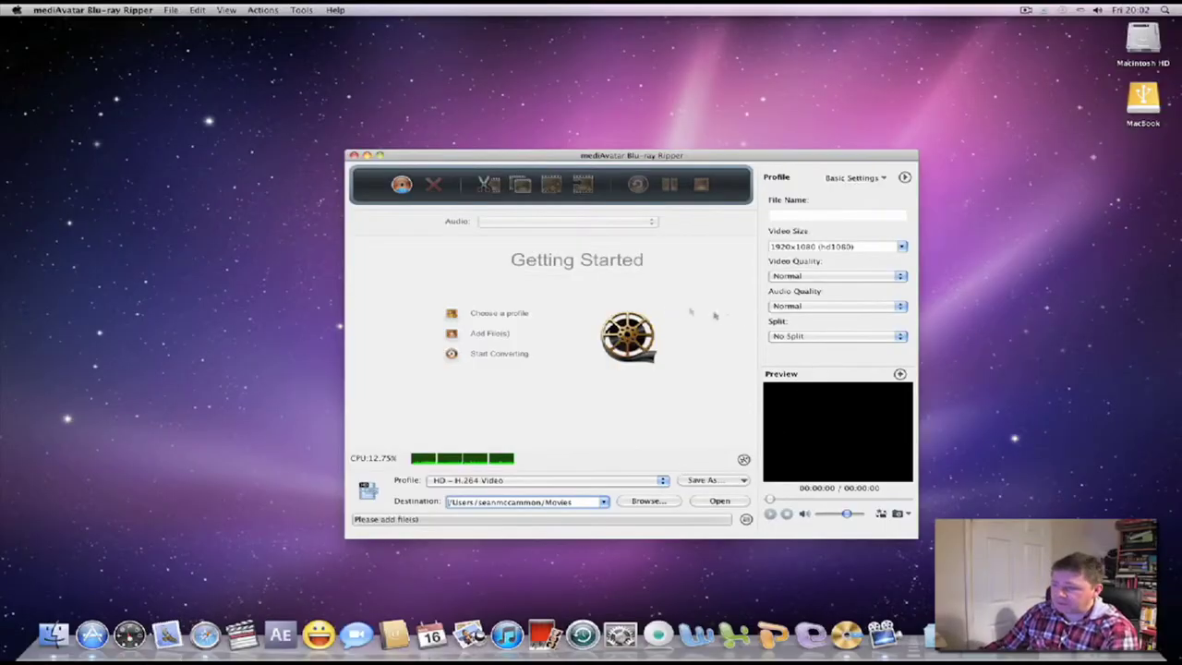
left_click(502, 274)
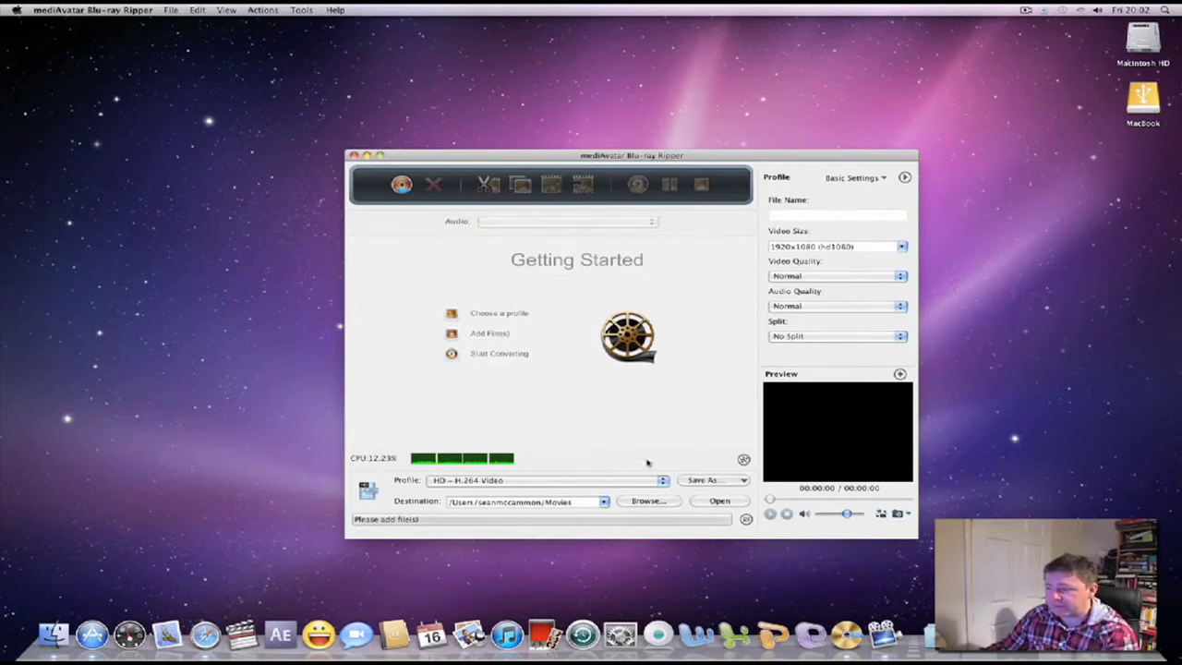
left_click(744, 481)
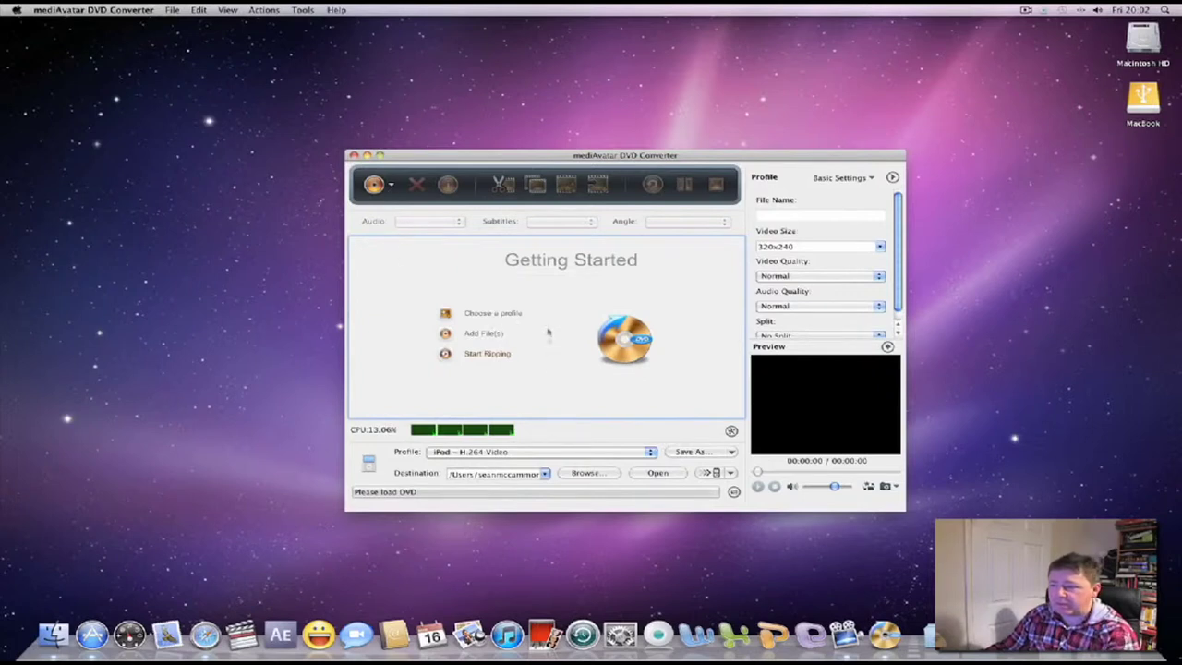
Check the Load DVD, profile and setting-category lists, keeping the iPod H.264 Video profile.
left_click(391, 186)
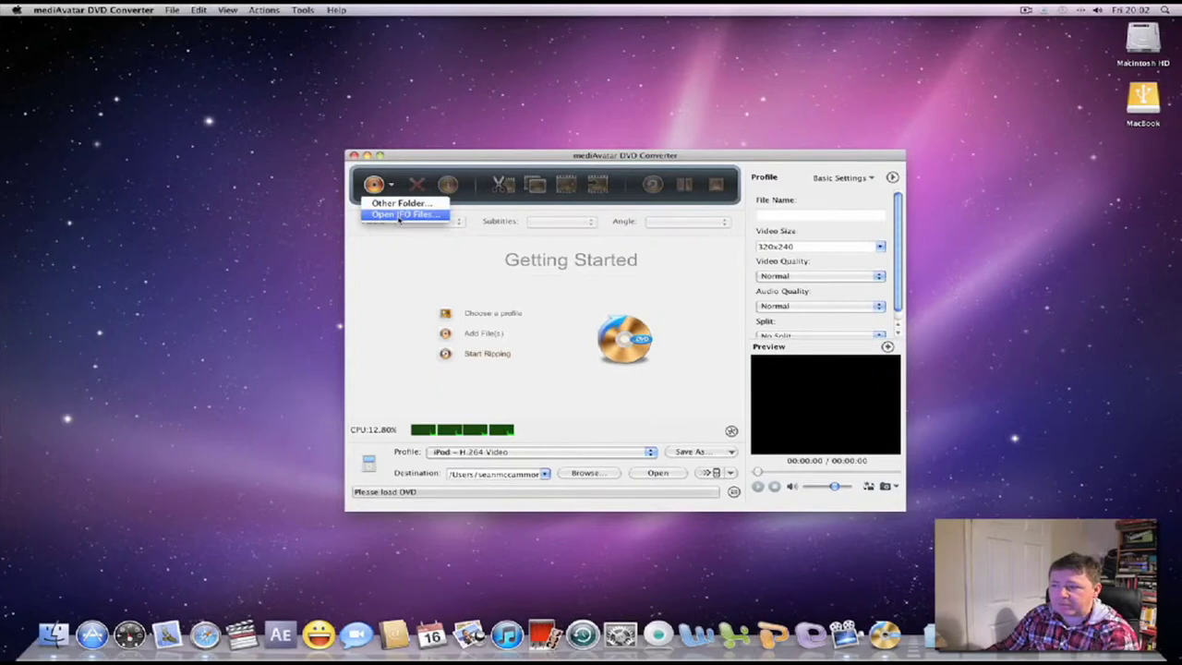
left_click(413, 288)
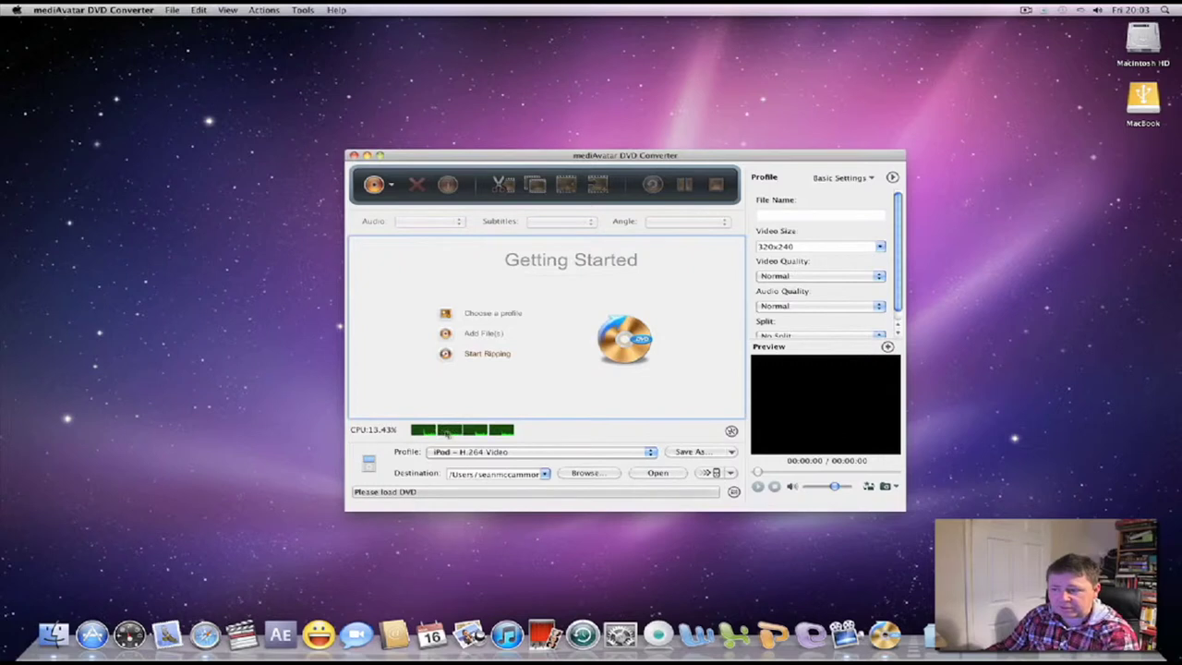
left_click(585, 452)
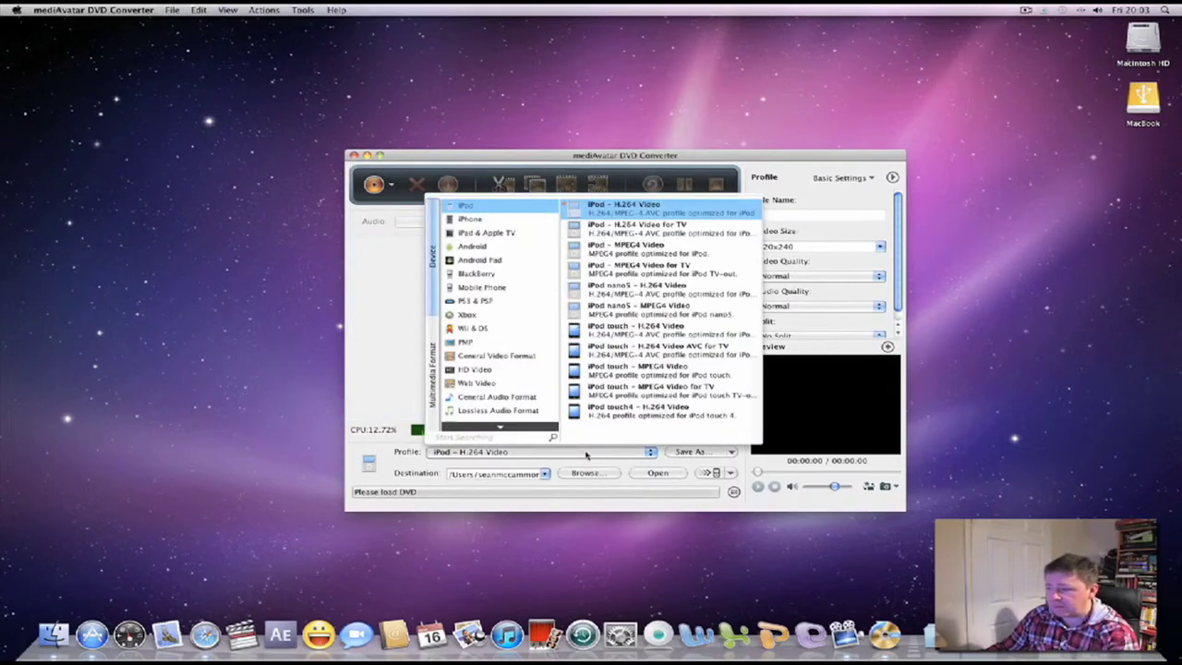
left_click(137, 270)
left_click(816, 180)
left_click(835, 178)
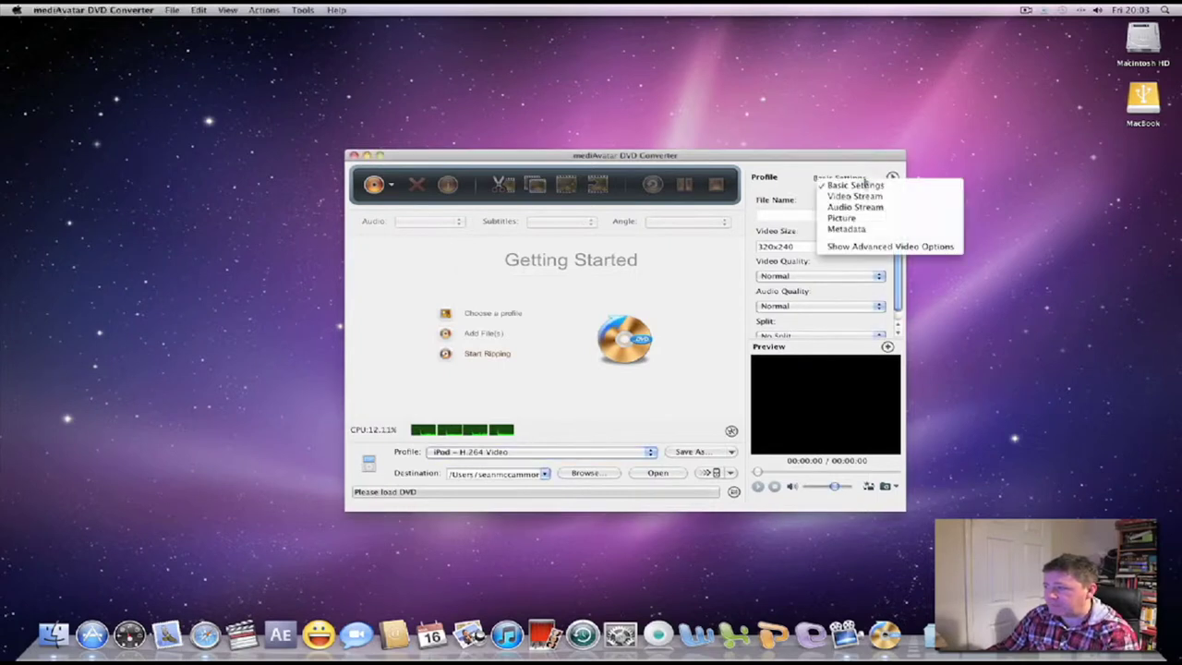
left_click(544, 72)
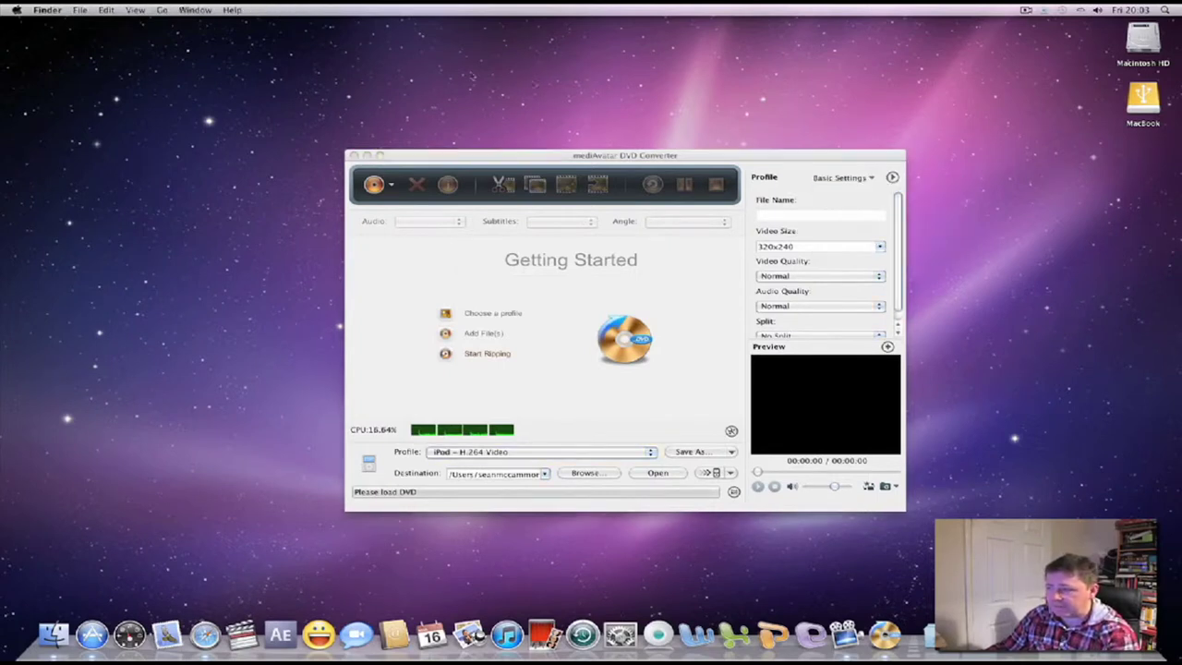
Switch the output destination to iTunes.
left_click(728, 474)
left_click(729, 474)
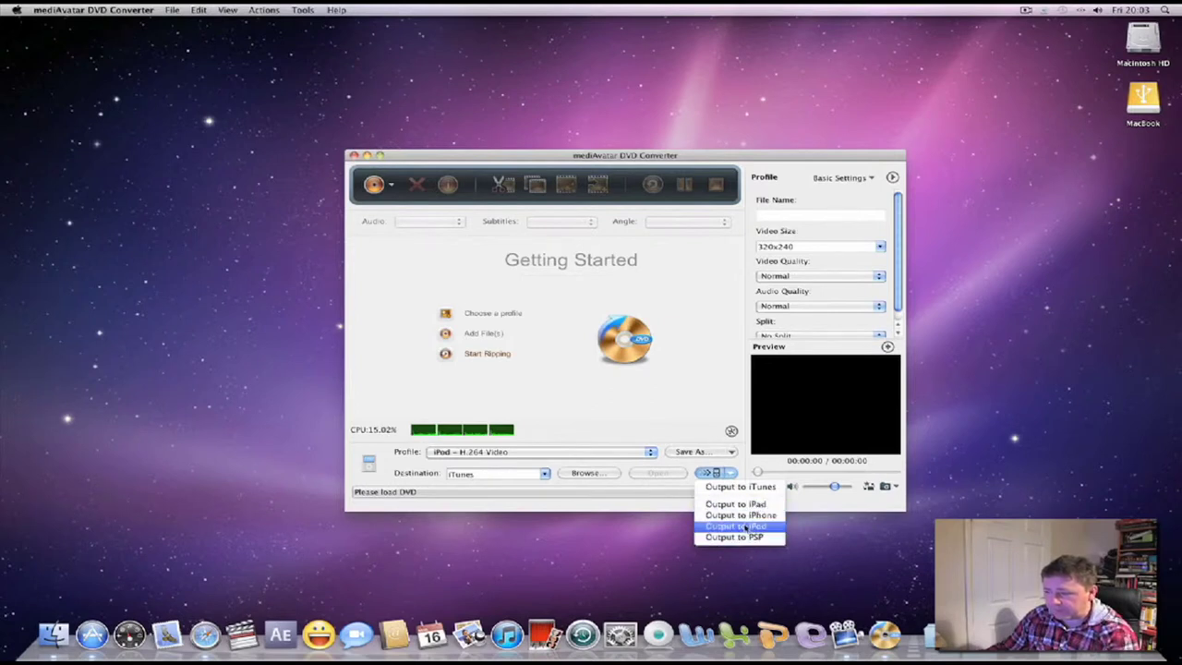
left_click(170, 367)
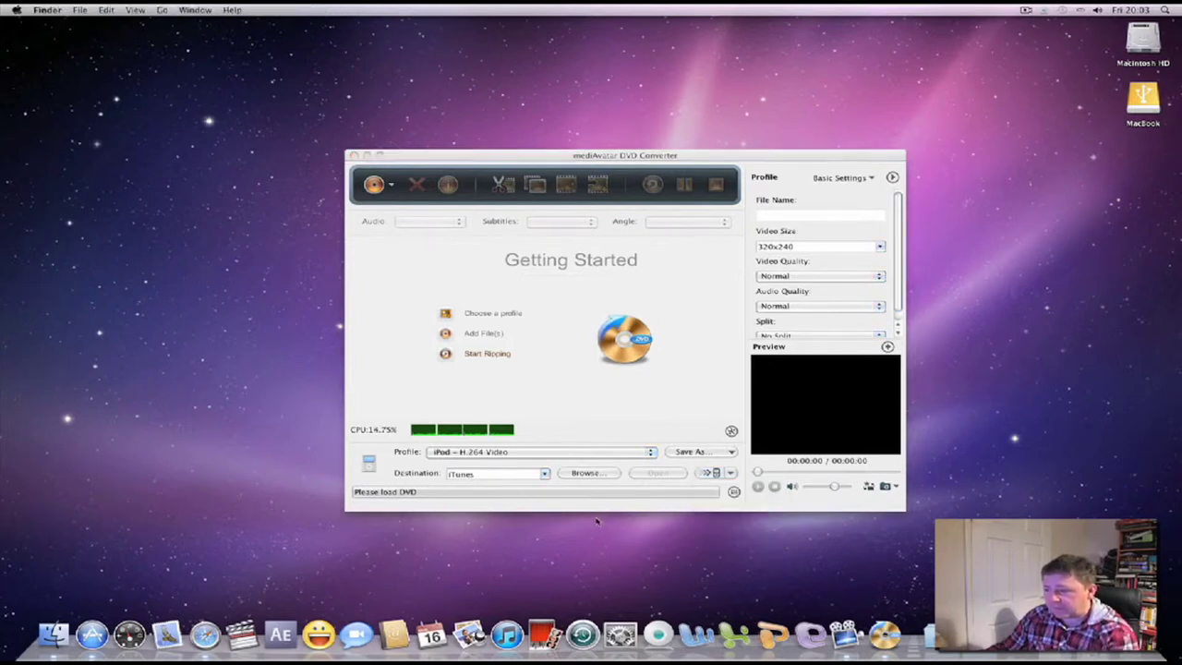
left_click(545, 474)
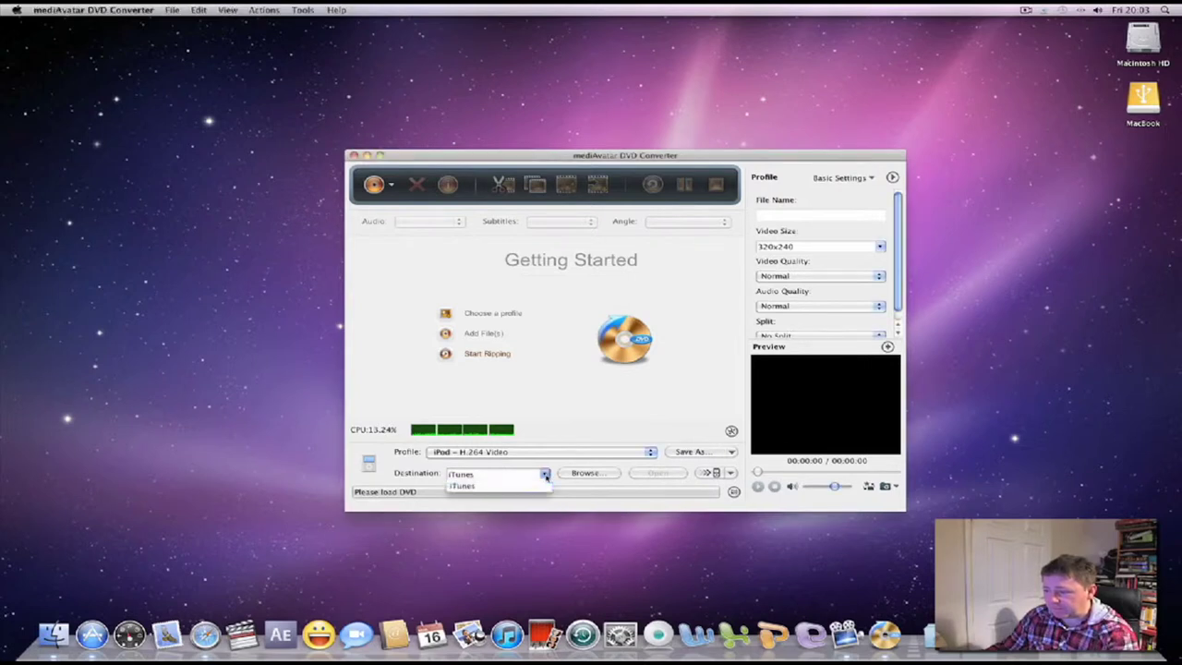
Set the destination folder to Videos, then eject the drive to insert a DVD.
left_click(545, 473)
left_click(581, 472)
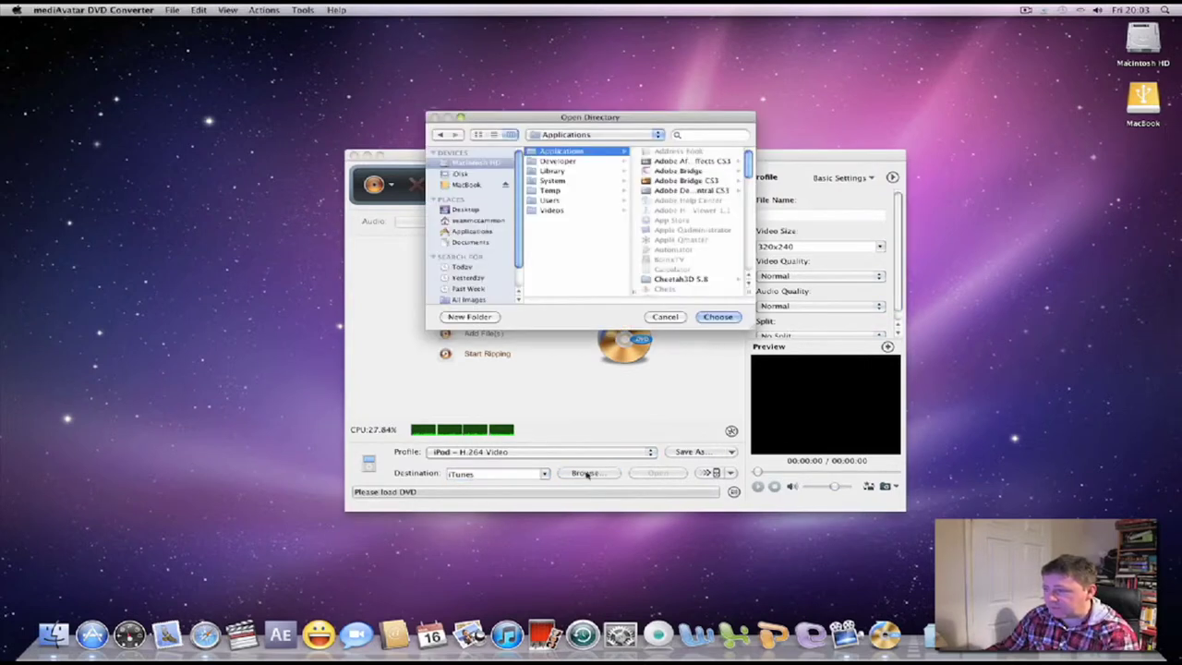
left_click(559, 211)
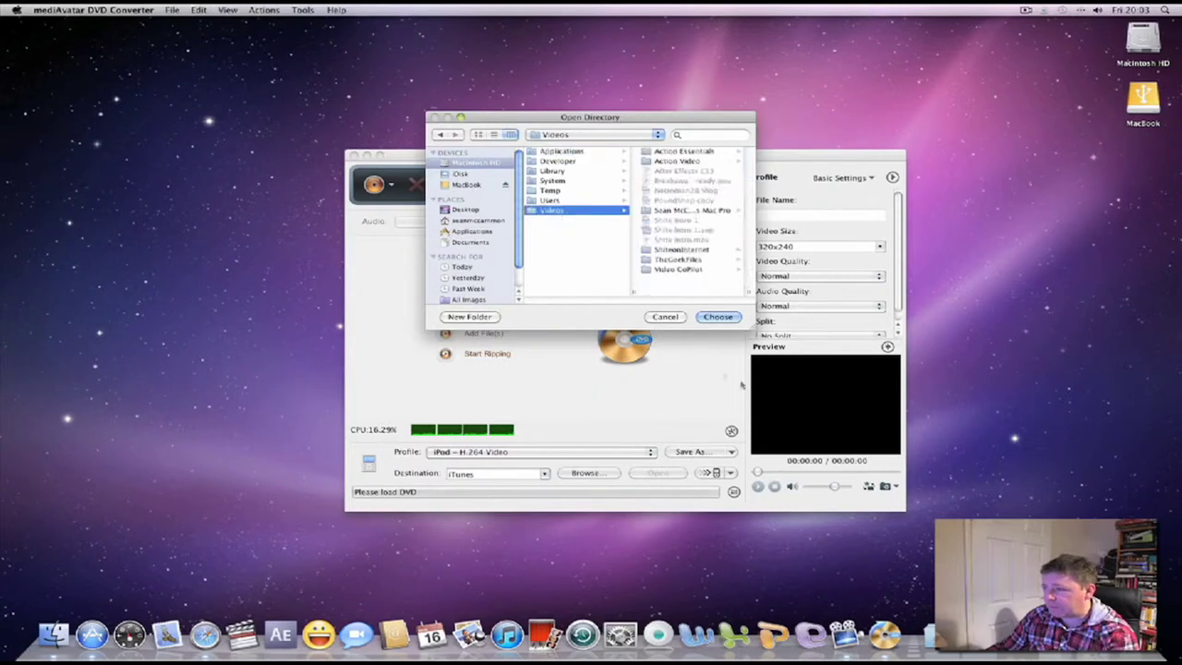
left_click(734, 321)
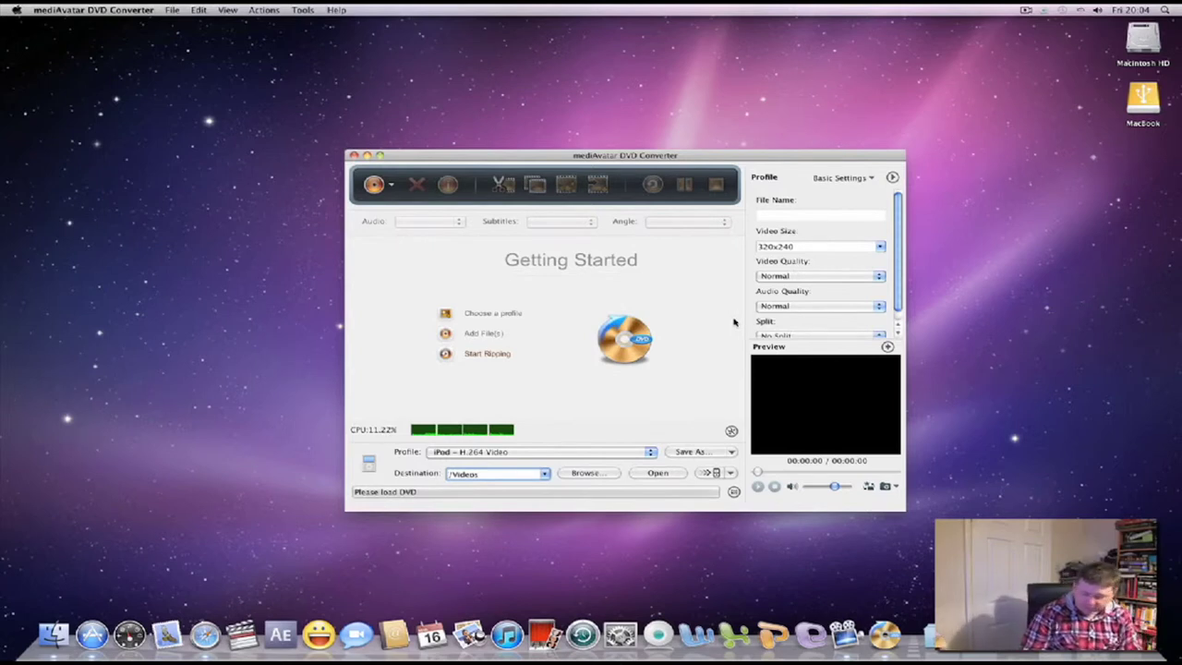
key("XF86Eject")
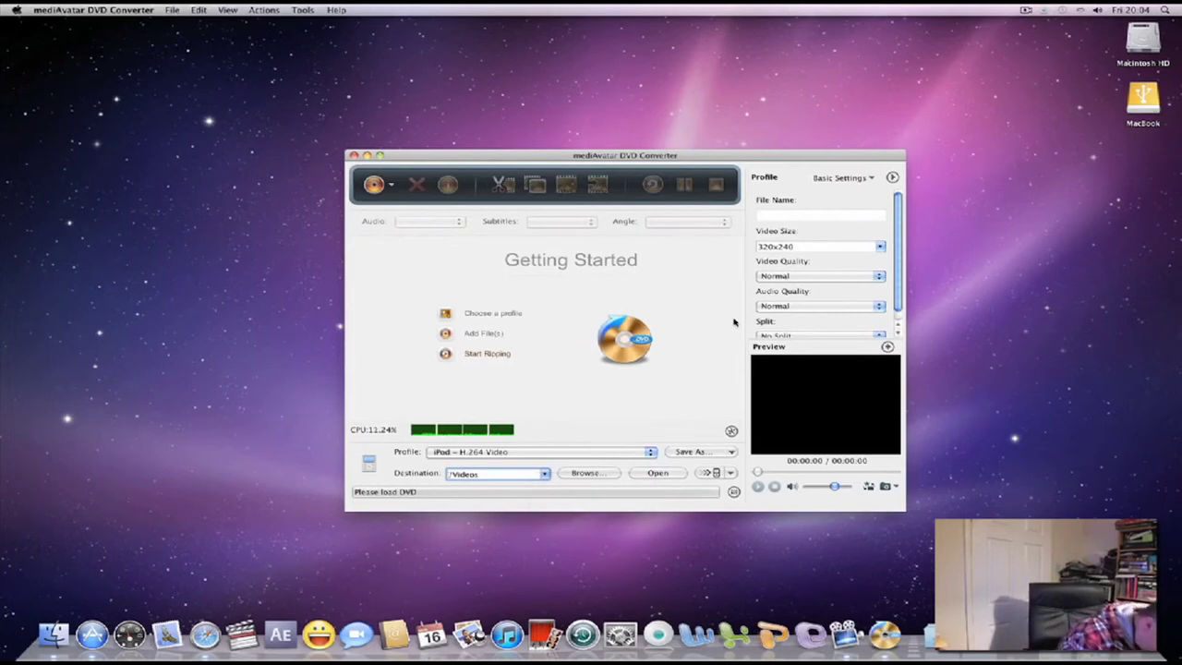
key("XF86Eject")
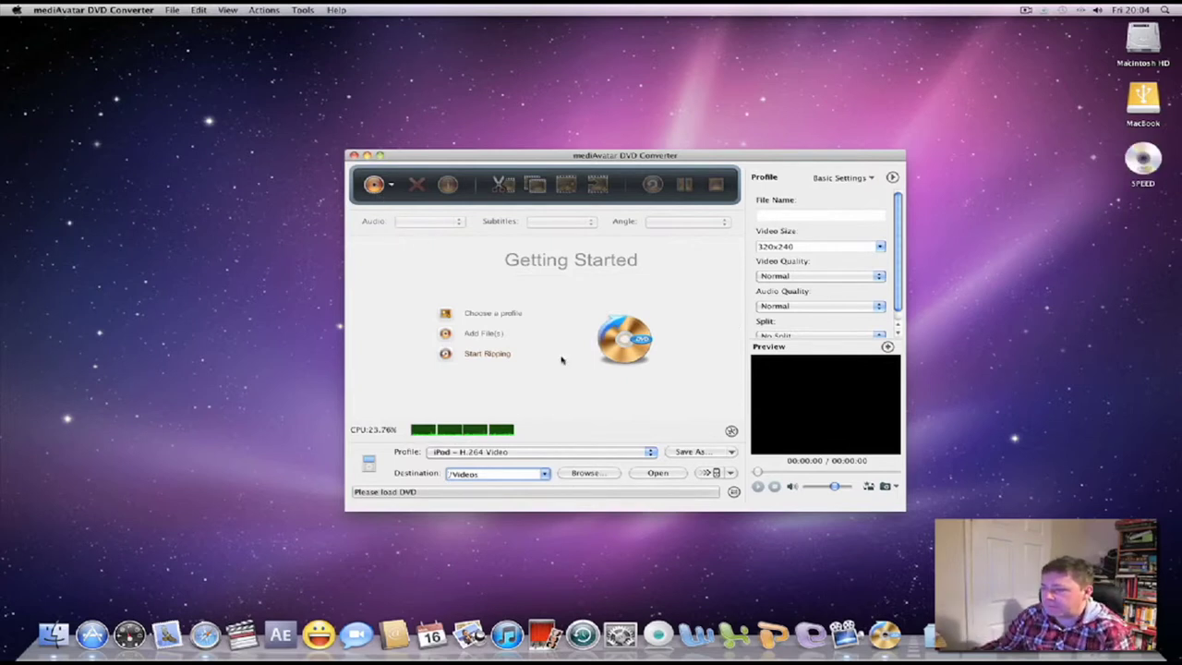
left_click(391, 186)
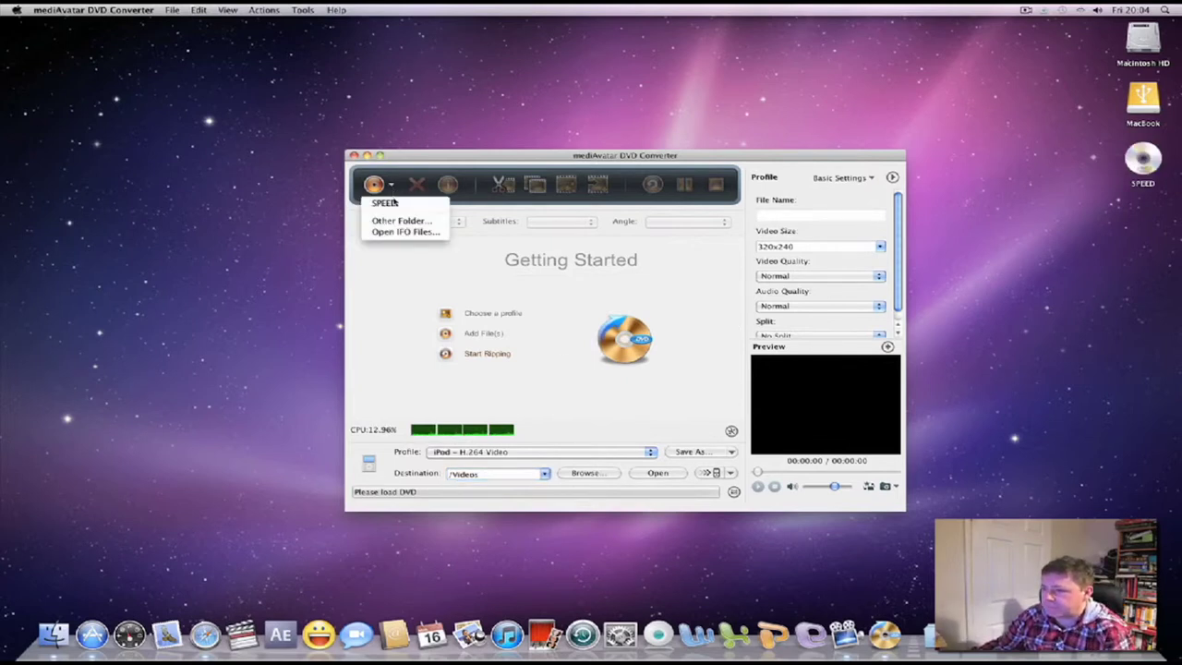
left_click(394, 203)
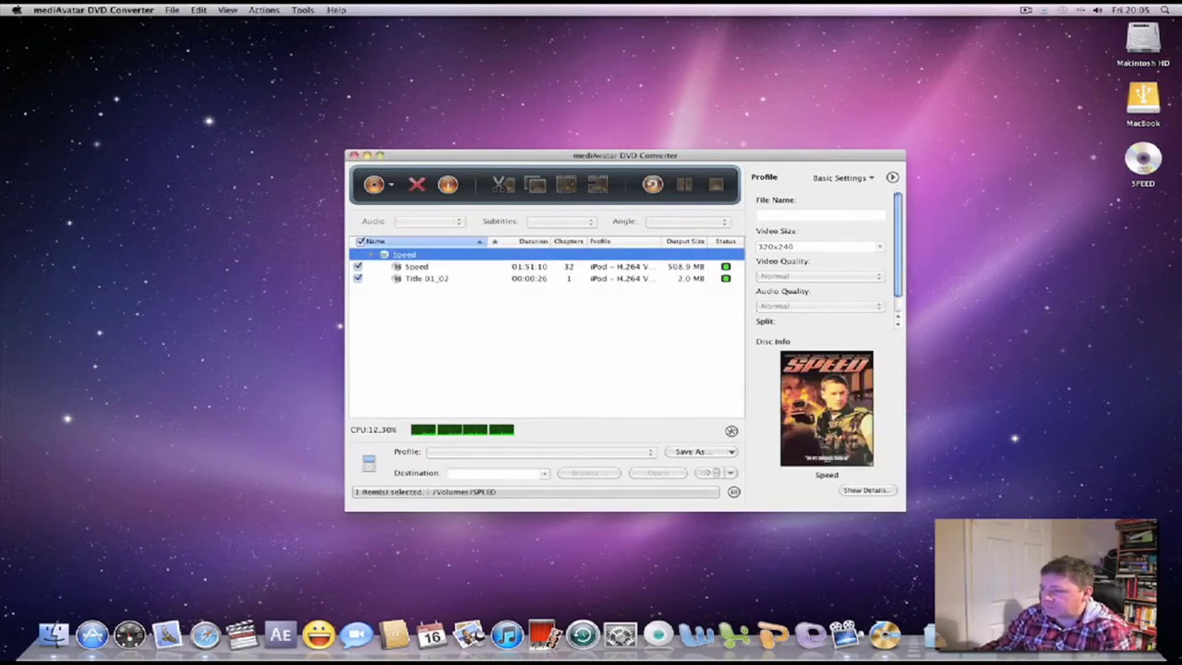
View the Speed disc's details, then retry Retrieve DVD Info and dismiss the overwrite warning.
left_click(866, 492)
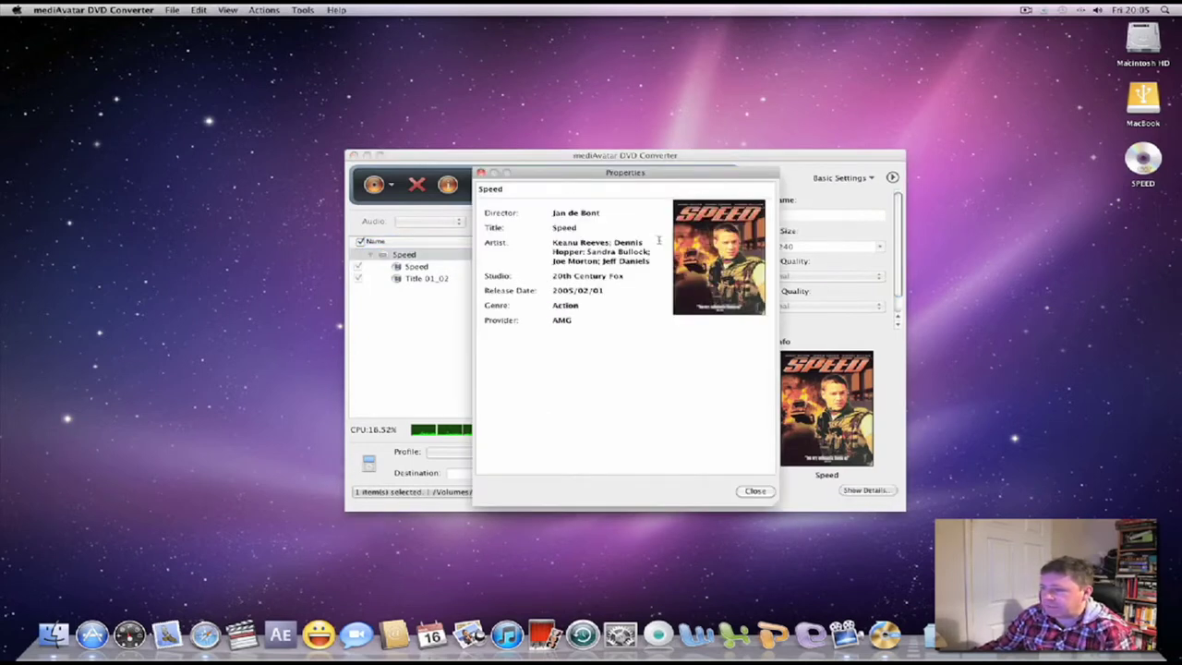
left_click(751, 494)
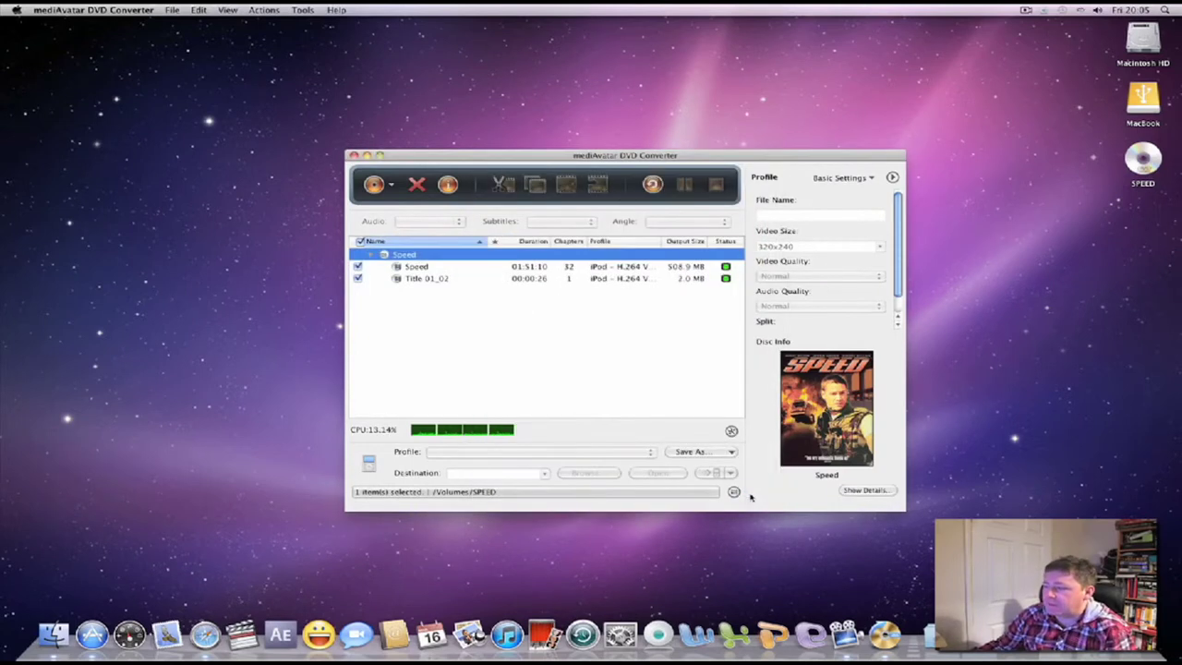
left_click(448, 185)
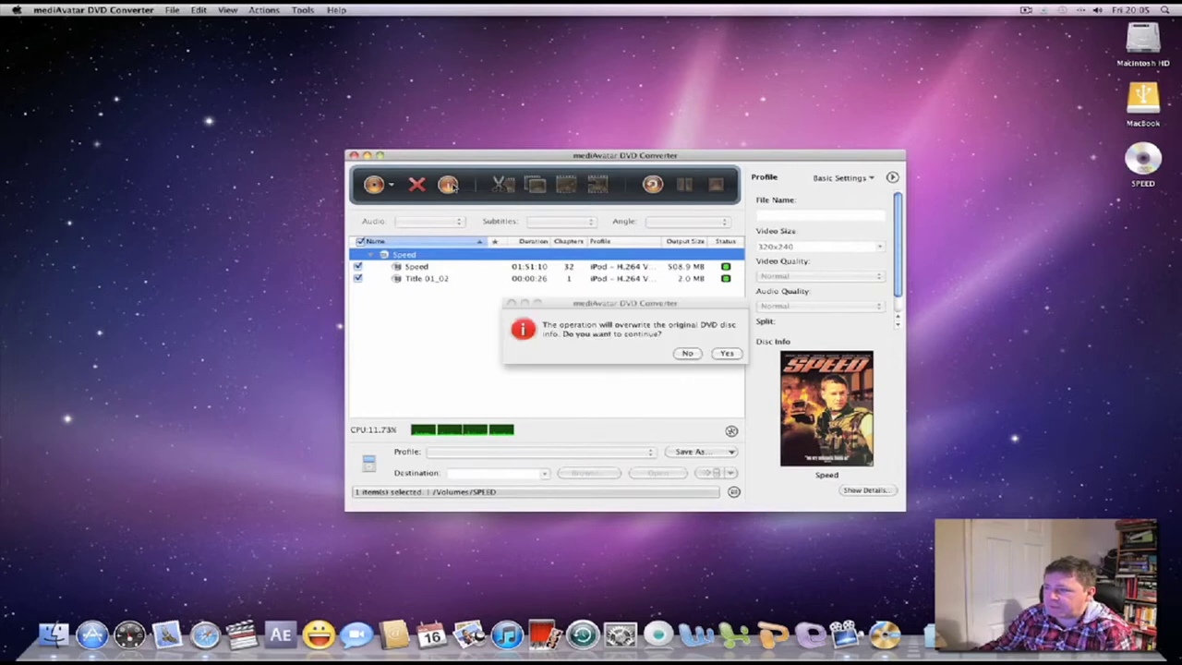
left_click(688, 353)
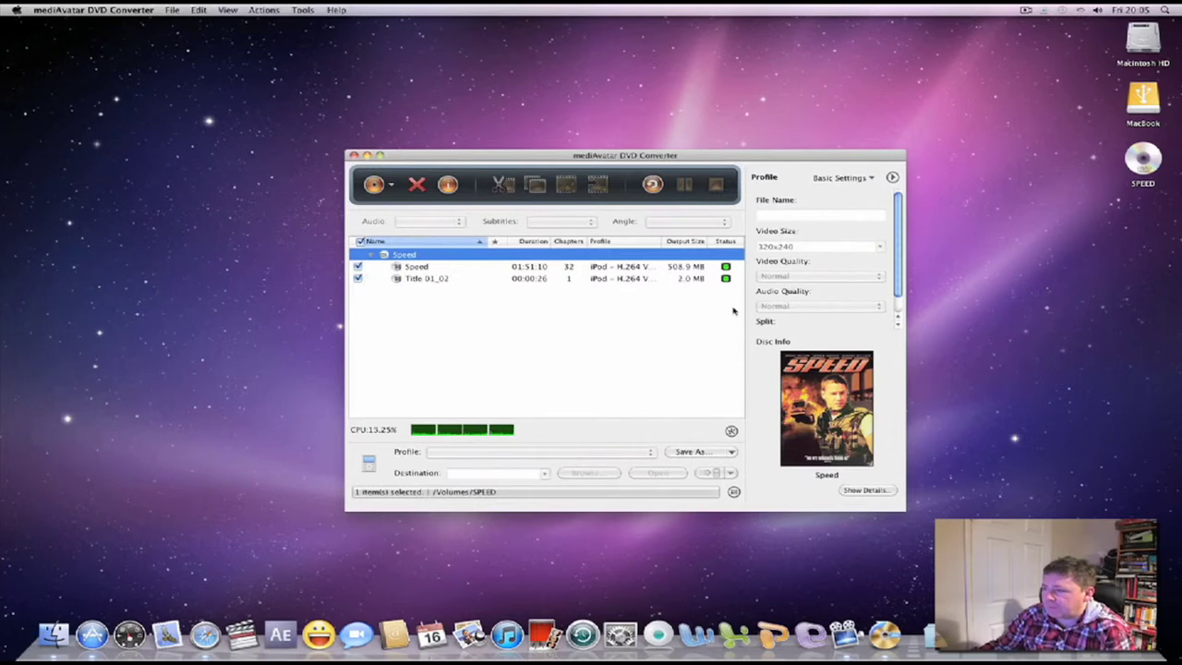
Leave Title 01_02's profile unchanged and untick Title 01_02 from conversion.
left_click(624, 278)
left_click(626, 276)
left_click(358, 278)
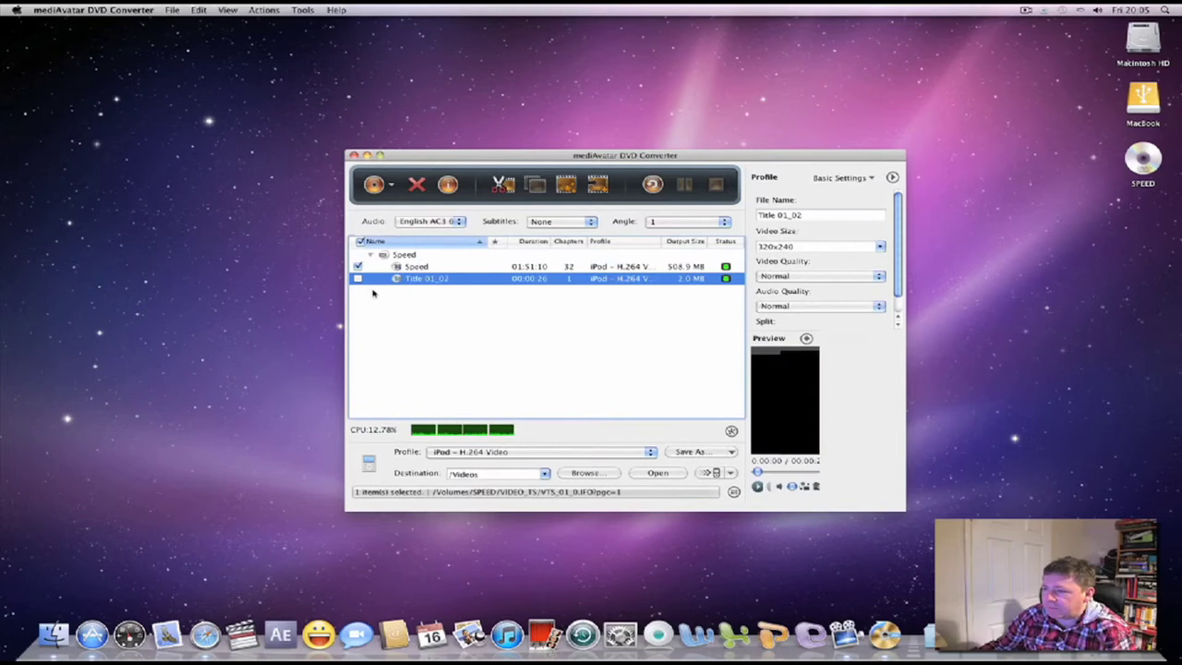
Select the full-length Speed title and close its Clip trimming window unchanged.
left_click(421, 268)
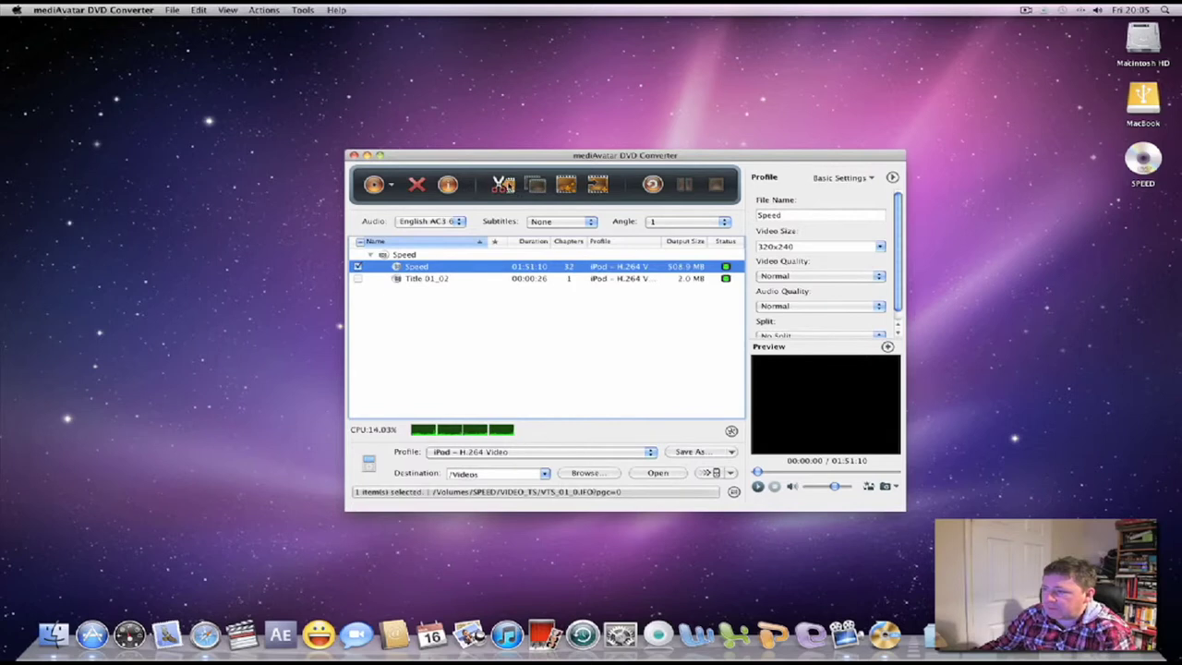
left_click(503, 184)
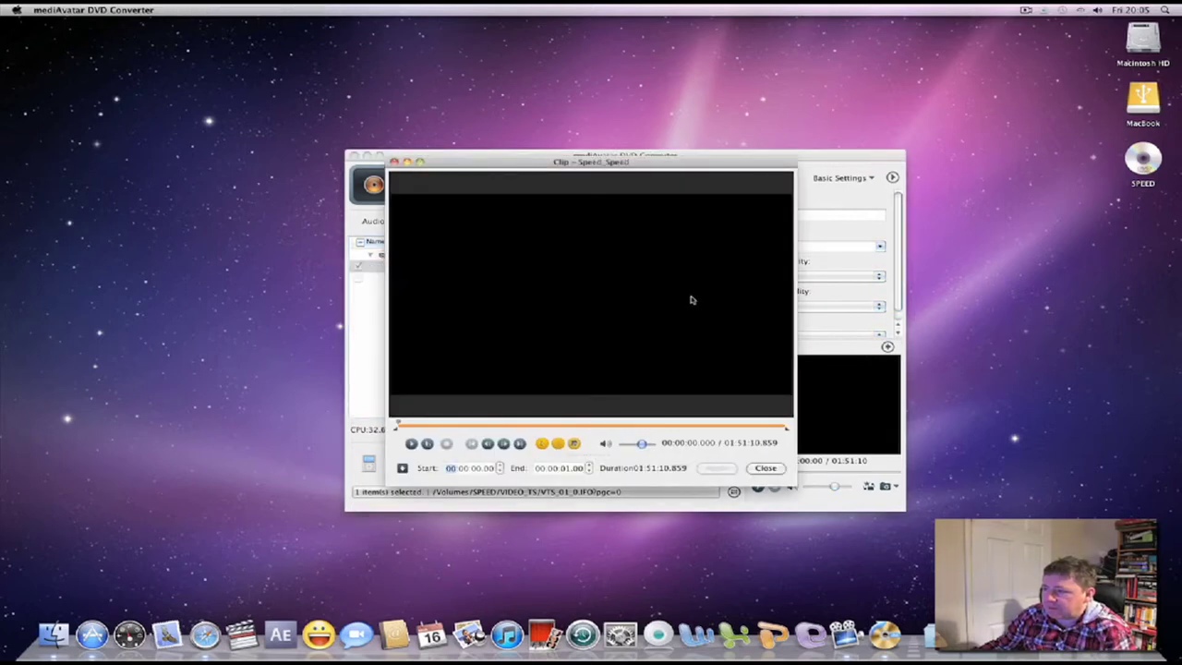
left_click(764, 468)
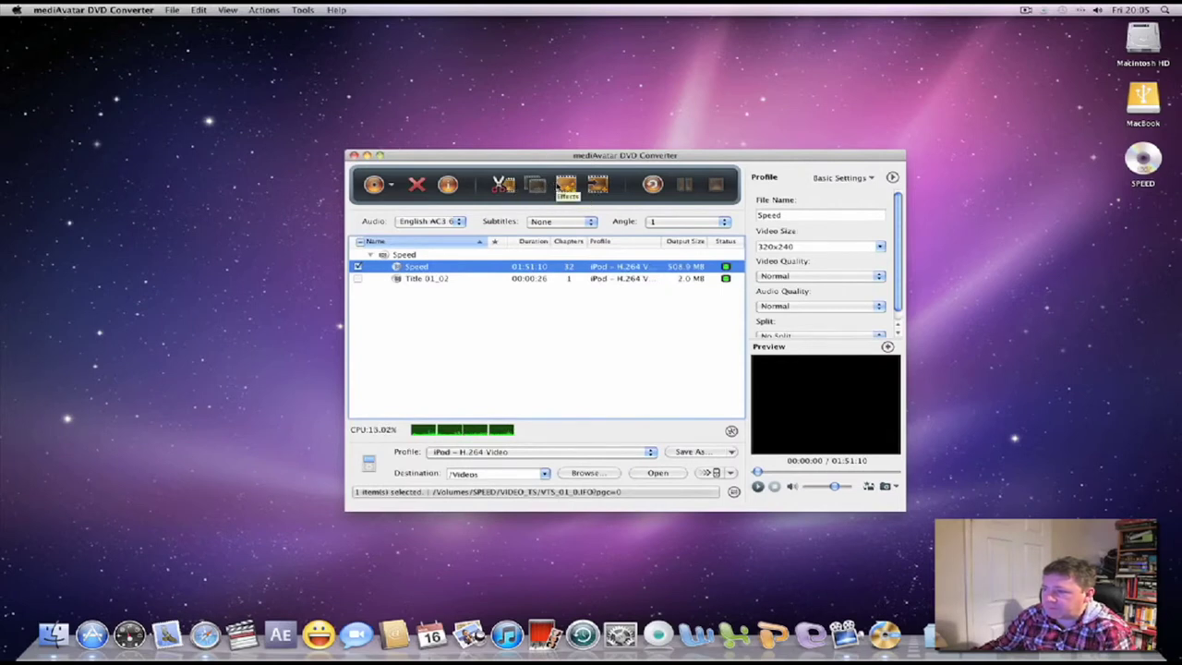
left_click(566, 187)
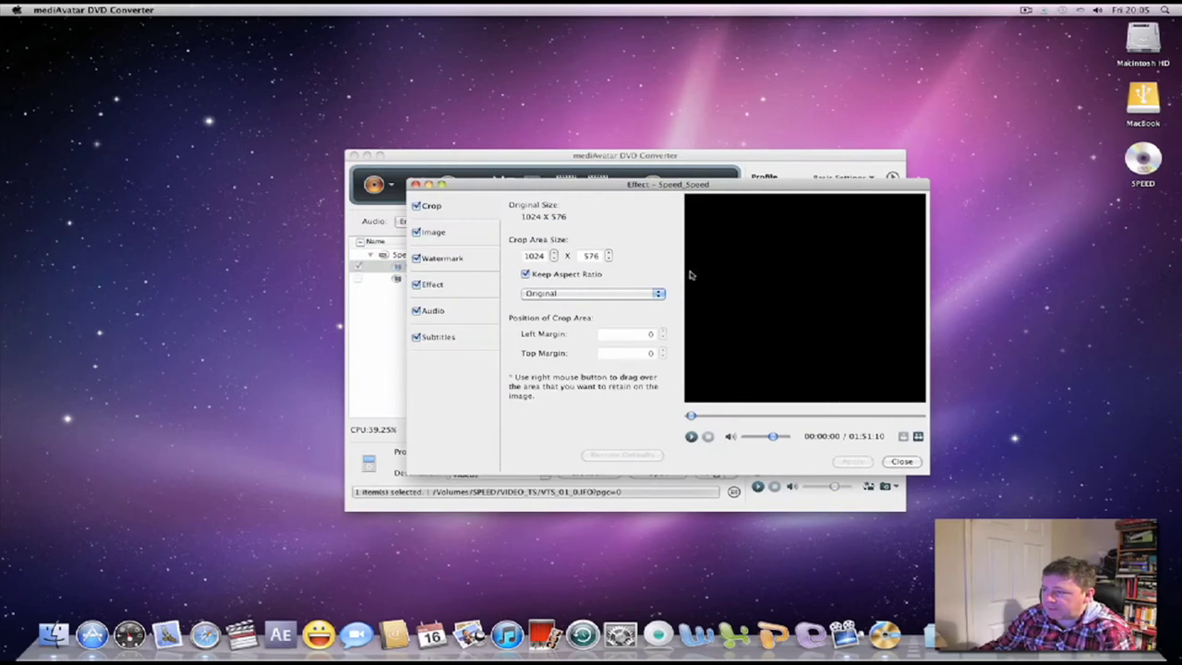
left_click(643, 297)
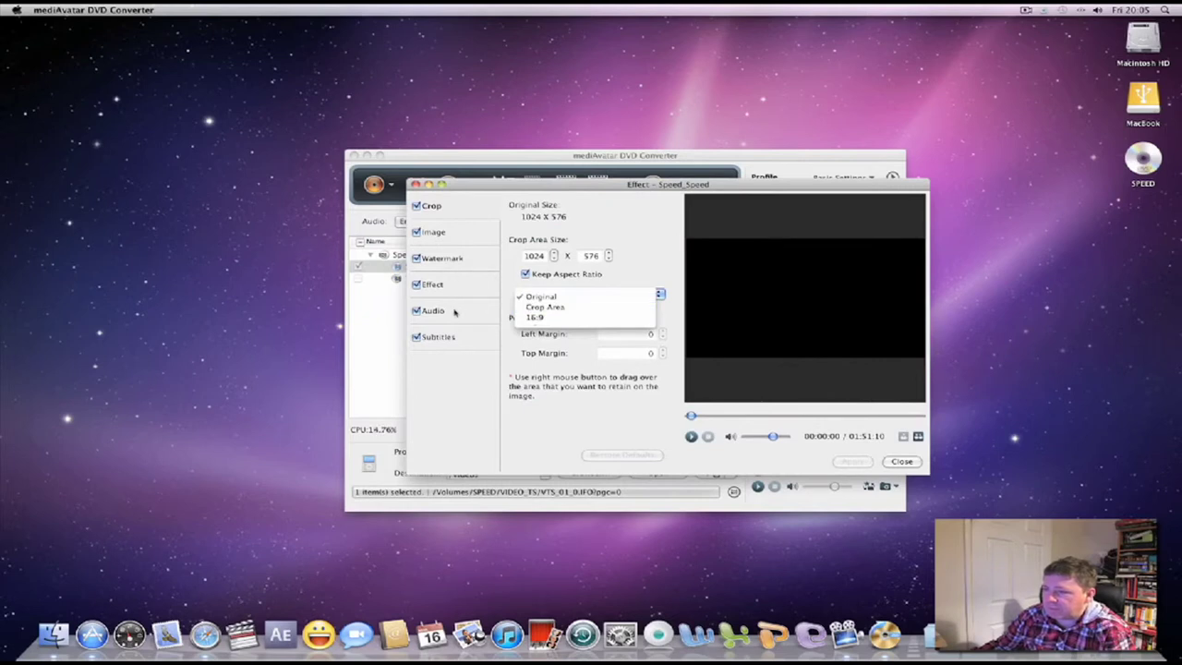
left_click(517, 404)
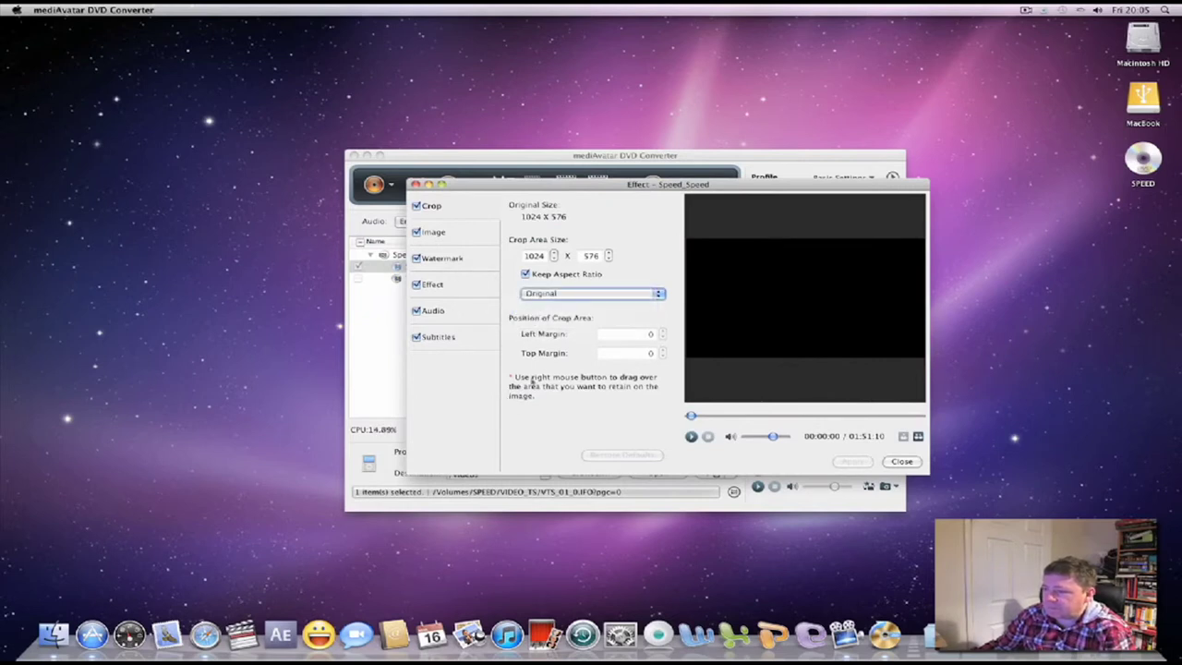
left_click(461, 240)
left_click(463, 262)
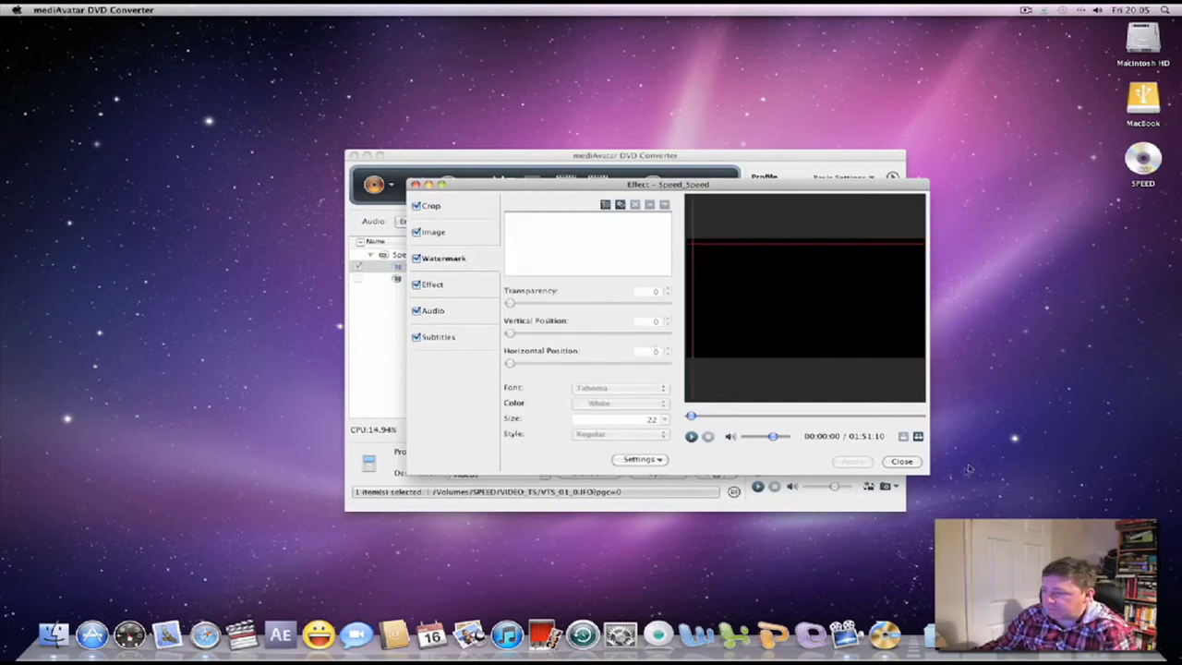
left_click(911, 464)
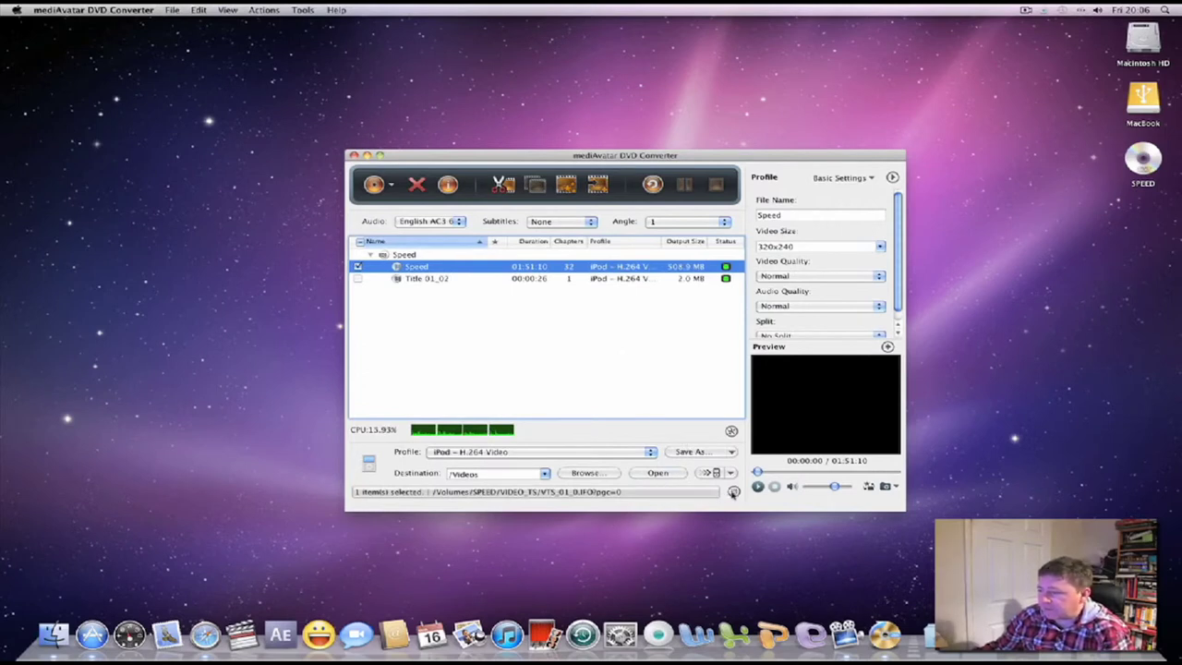
left_click(660, 474)
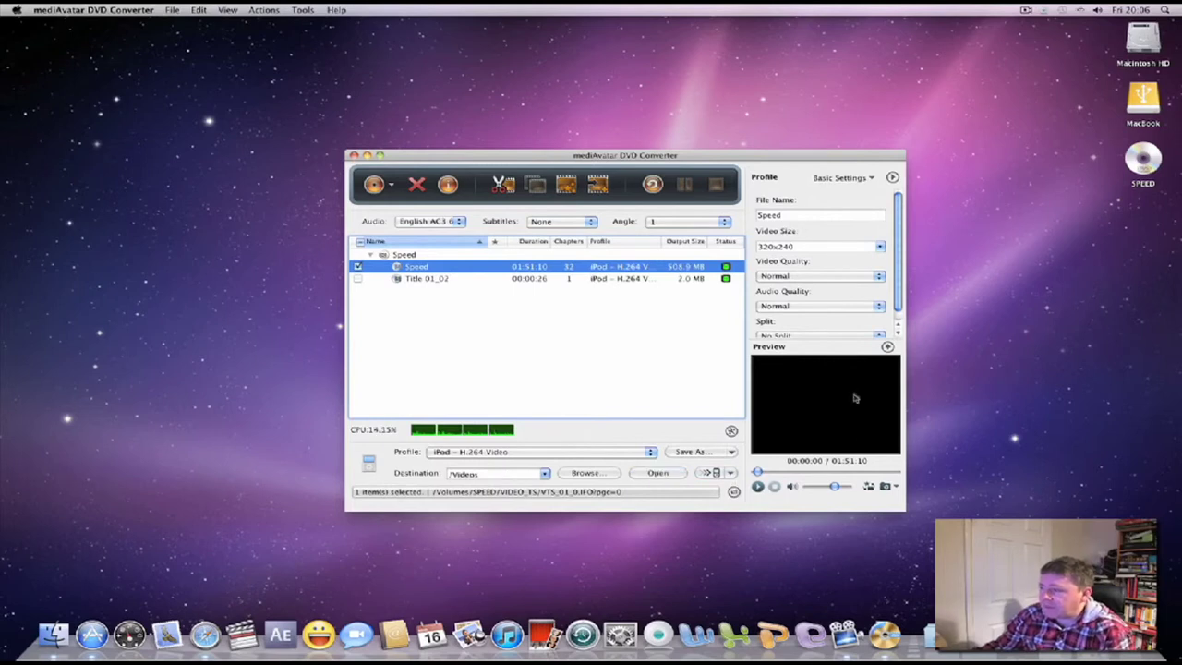
left_click_drag(897, 308, 899, 319)
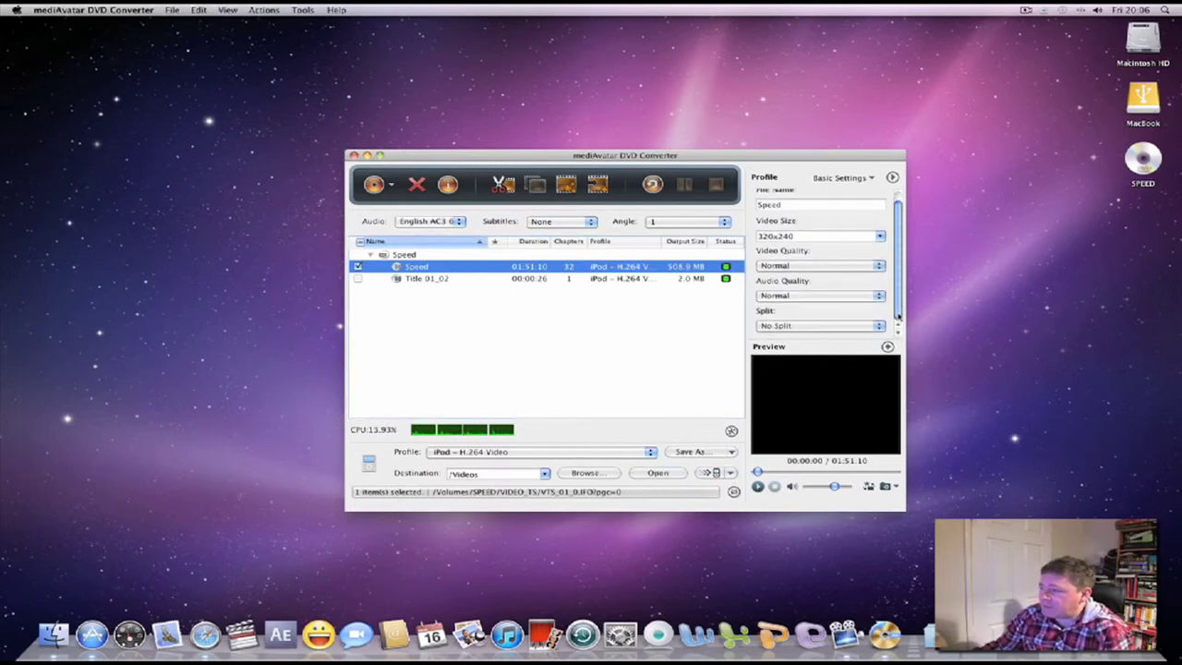
left_click(868, 236)
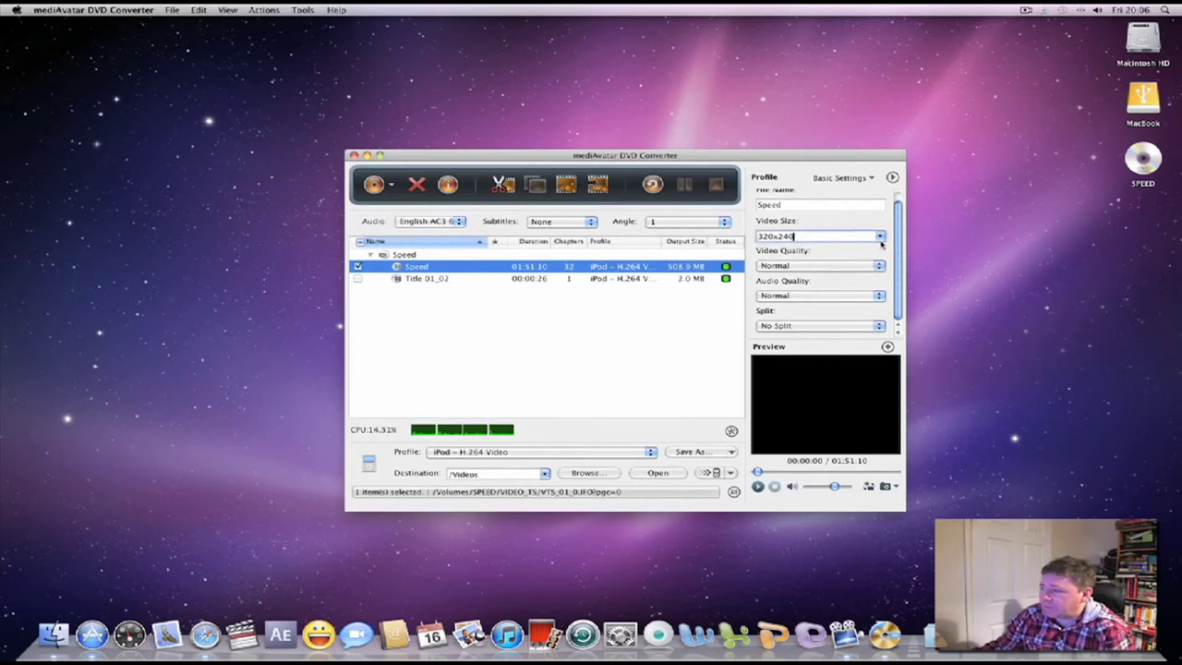
left_click(880, 237)
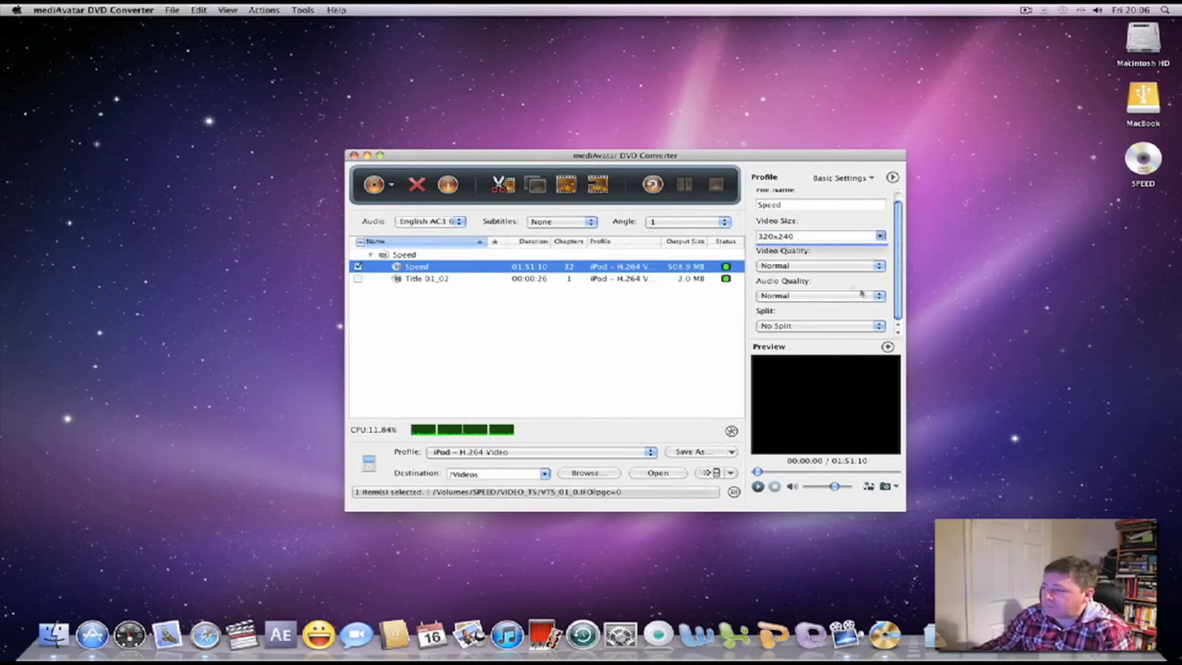
left_click(878, 327)
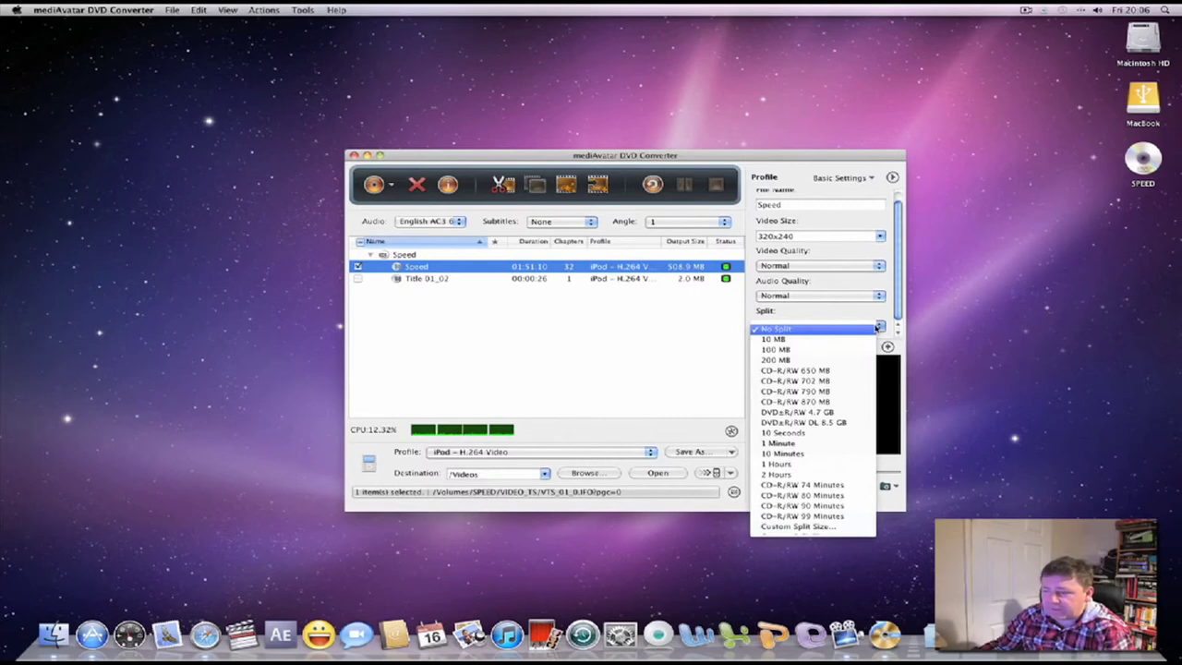
left_click(876, 327)
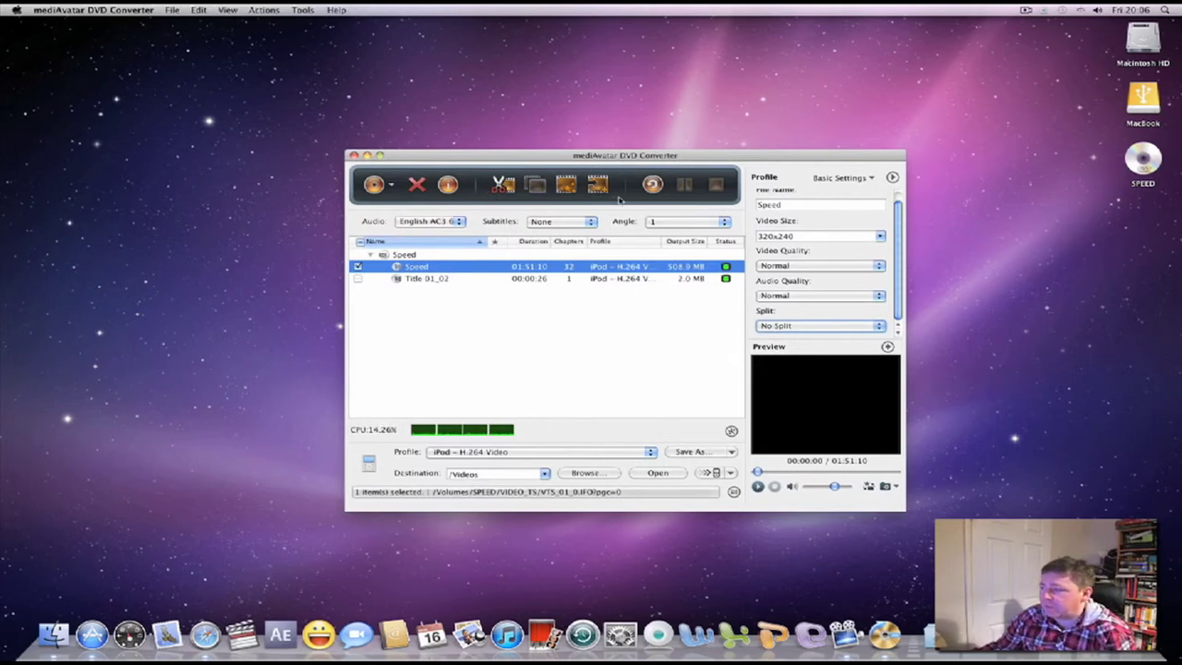
left_click(635, 325)
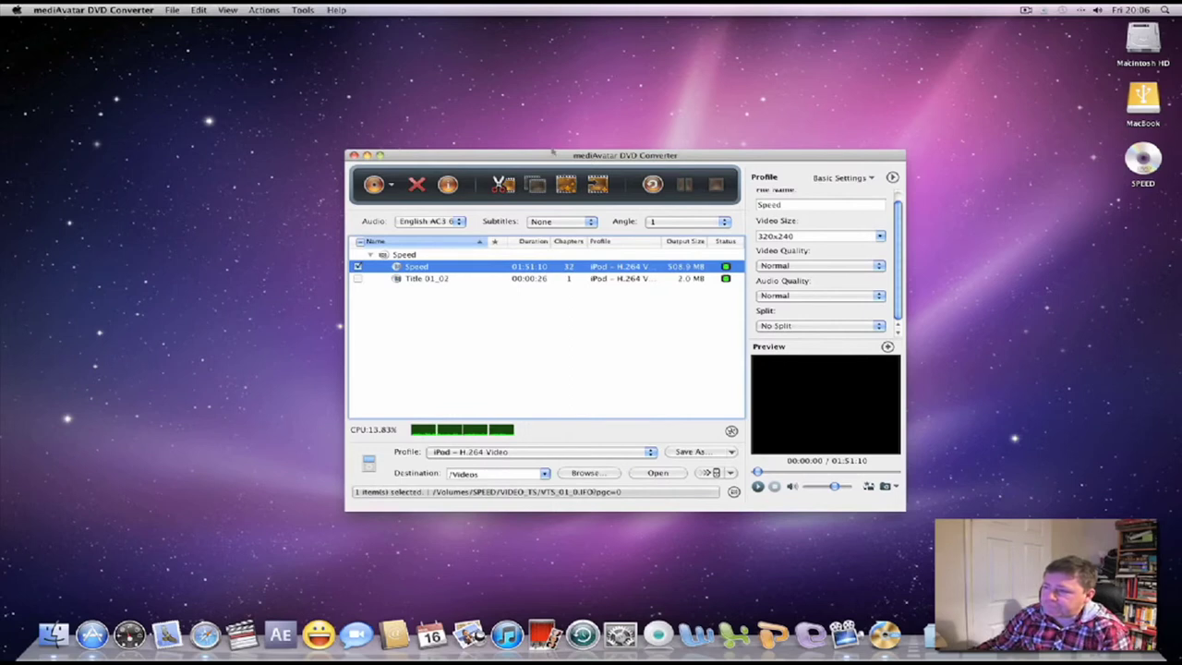
left_click(588, 228)
left_click(589, 229)
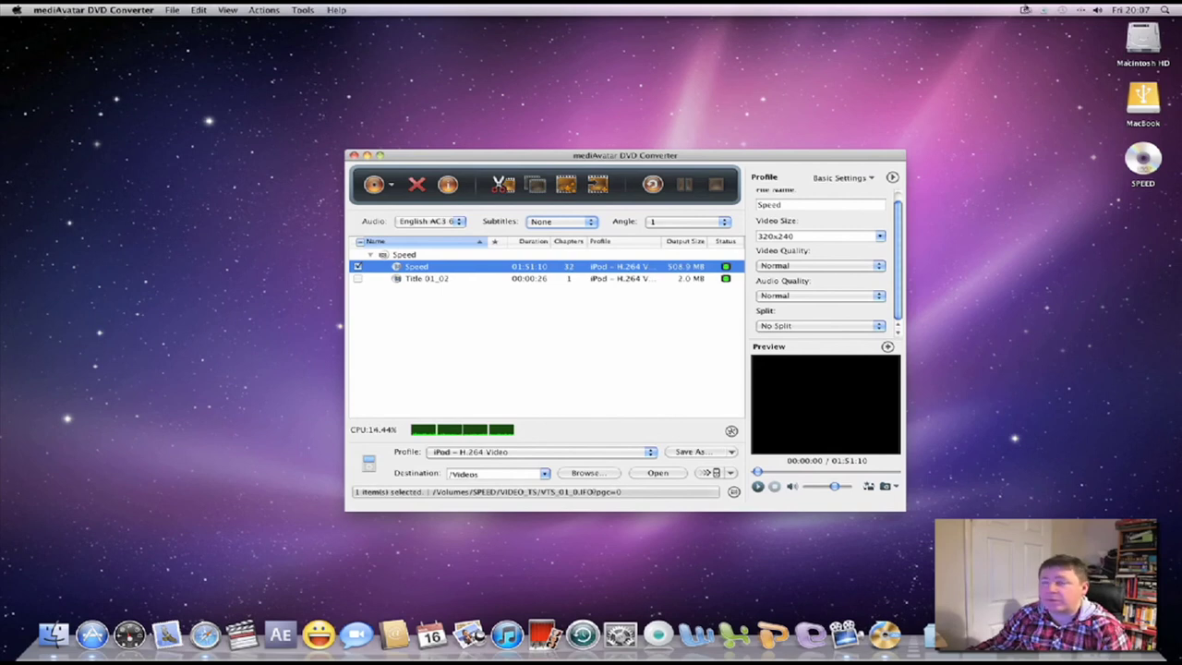
left_click(1025, 10)
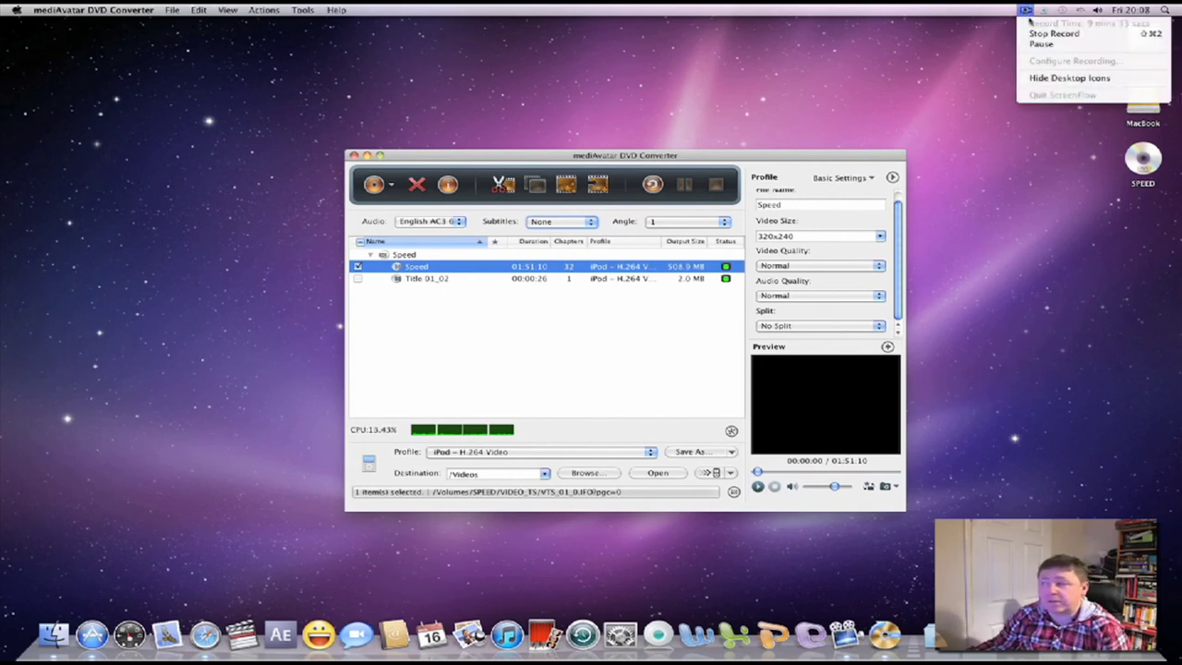